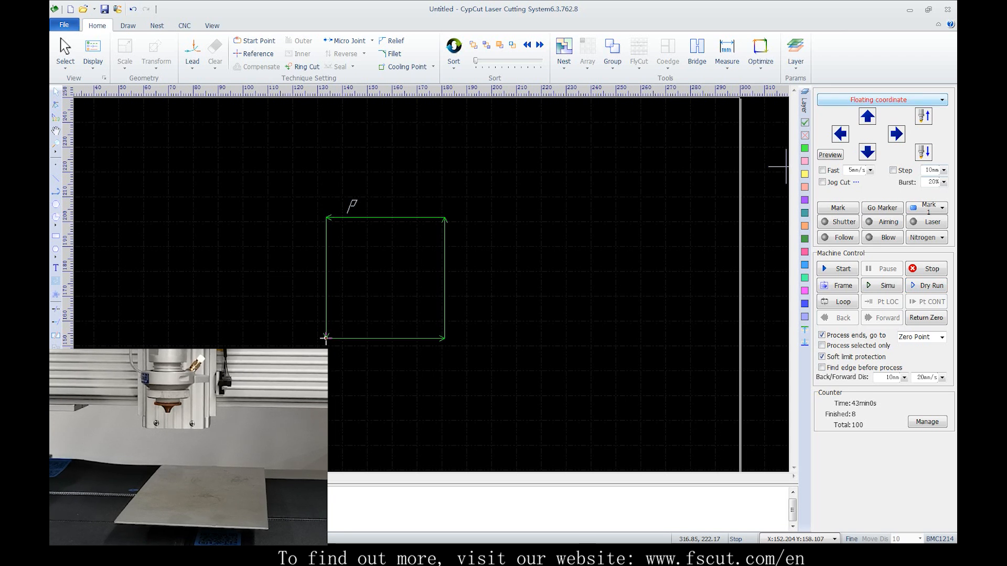
left_click(882, 100)
key("Escape")
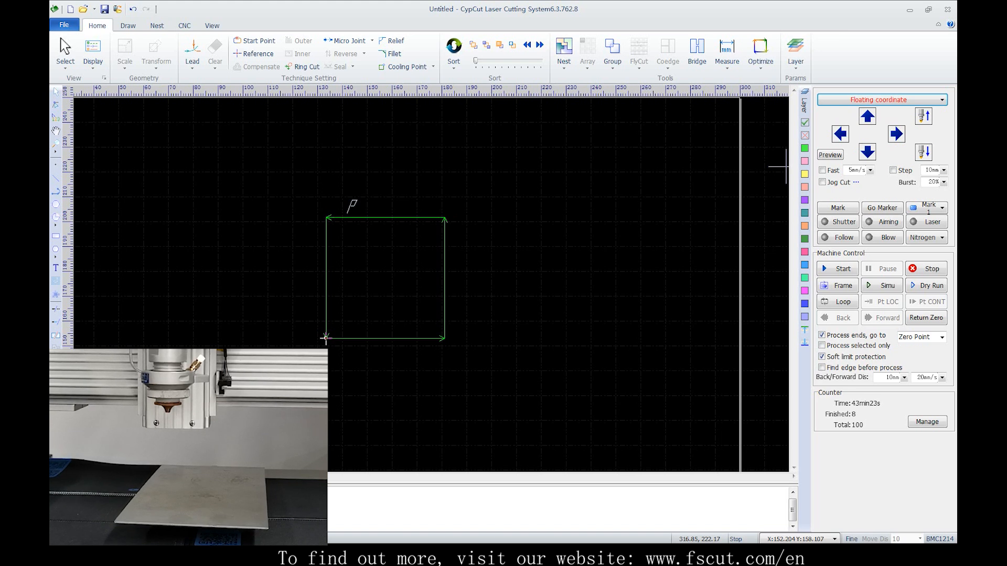
Turn on fast jogging and jog the cutting head to about X 150, Y 130, just below the square
scroll(603, 227, "down", 3)
middle_click_drag(570, 232, 540, 207)
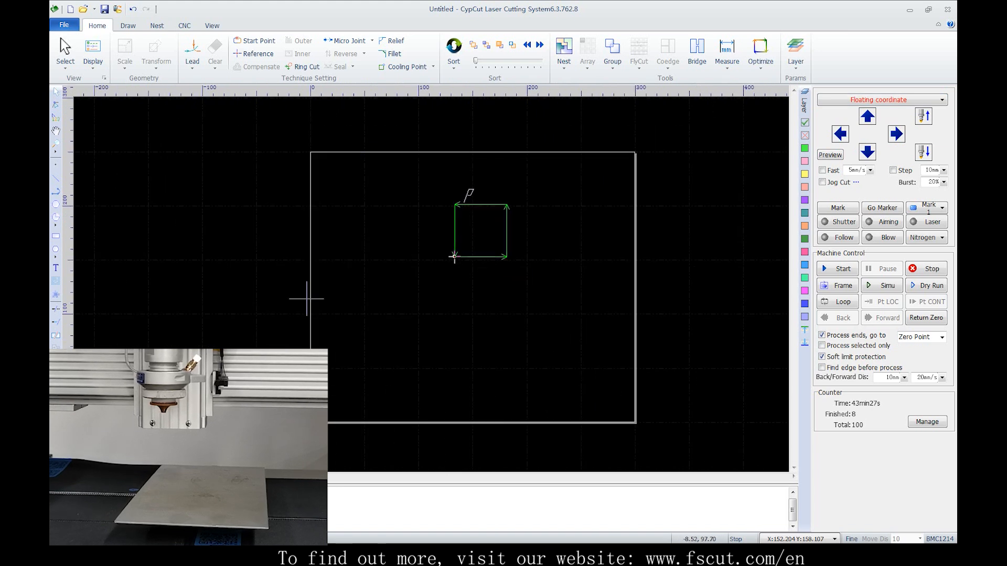
left_click(840, 134)
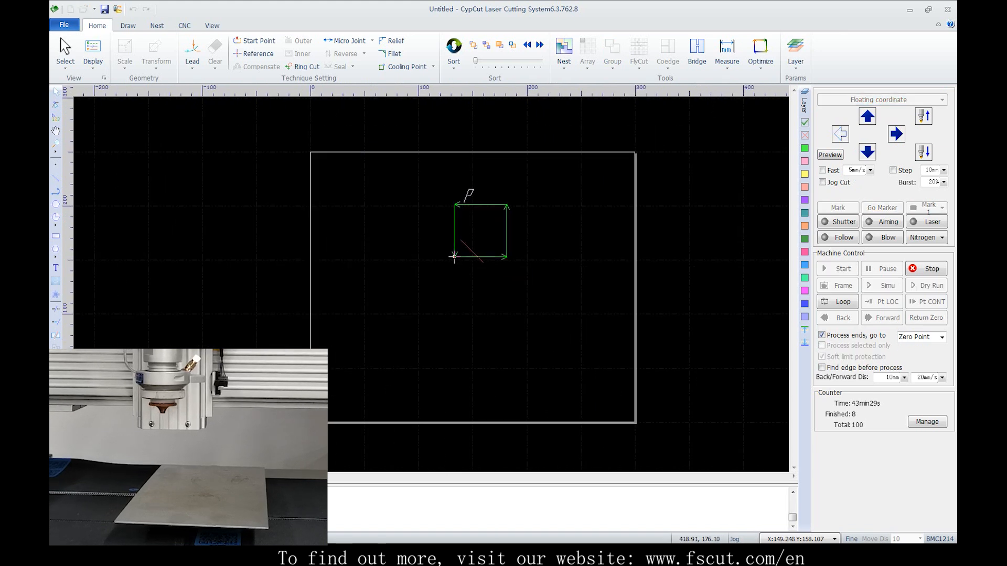
left_click(867, 152)
left_click(822, 170)
left_click(867, 153)
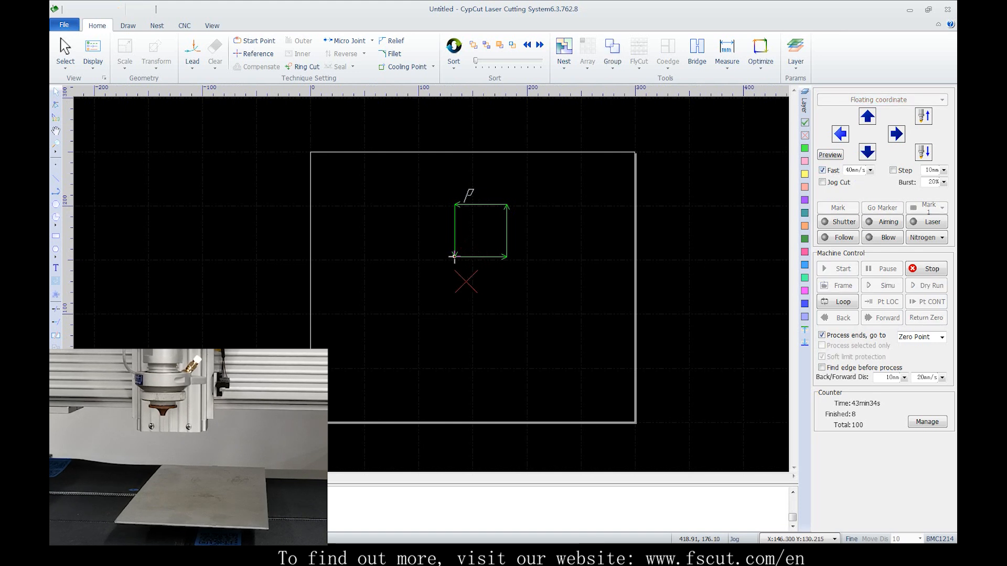
left_click(897, 134)
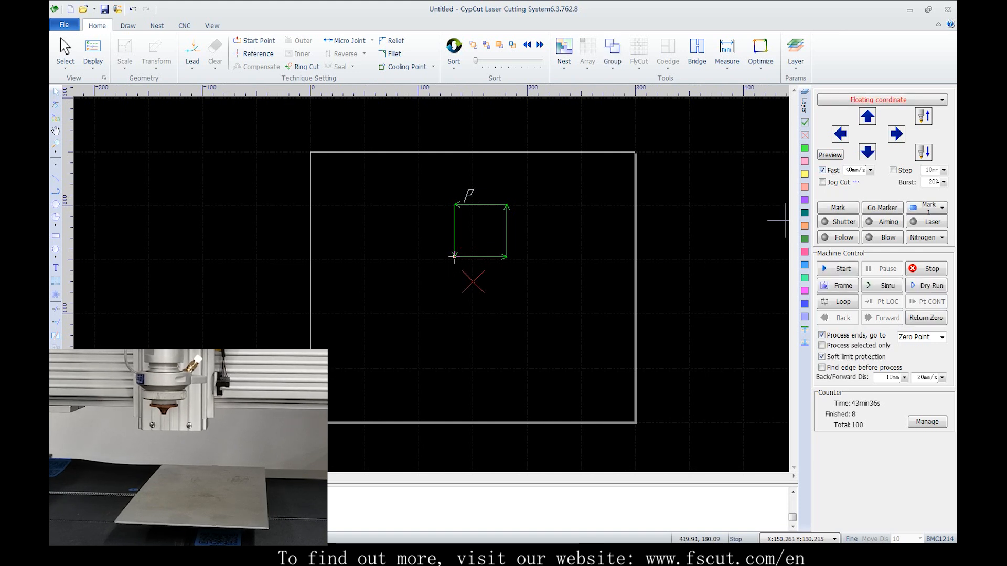
Jog the head vertically and start processing in the floating coordinate, and repeat the run from about X 171, Y 184
left_click(867, 116)
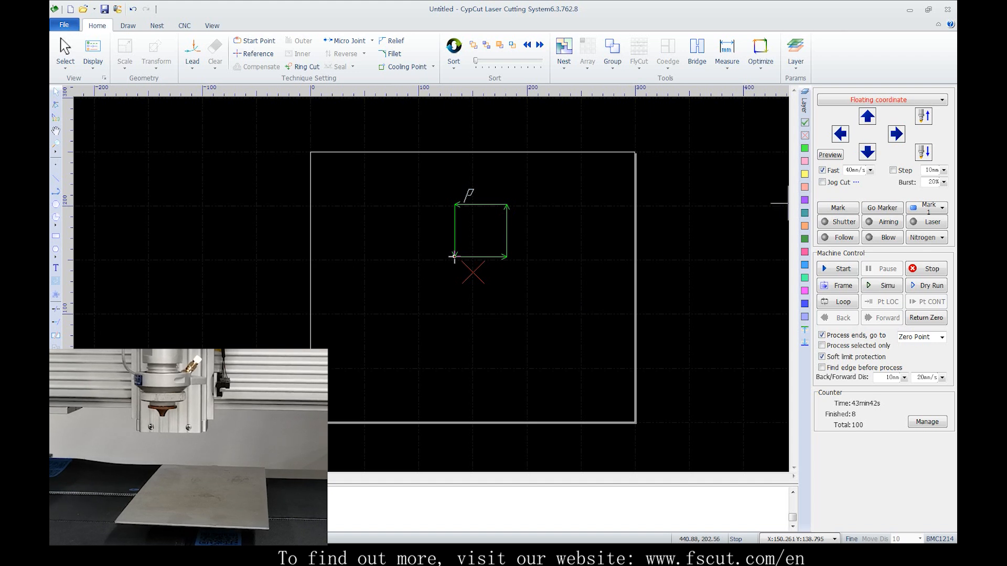
left_click(867, 152)
left_click(837, 269)
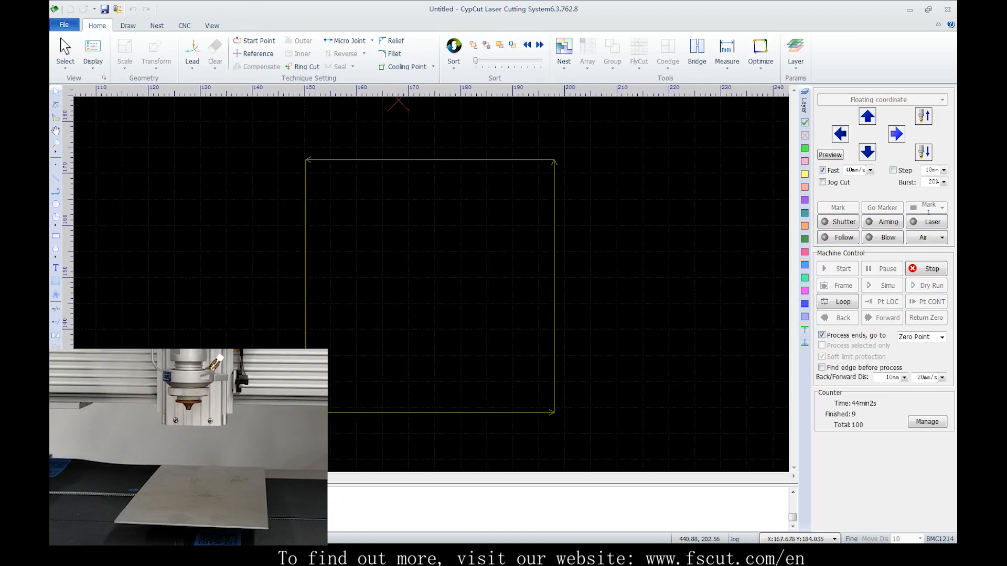
left_click(837, 269)
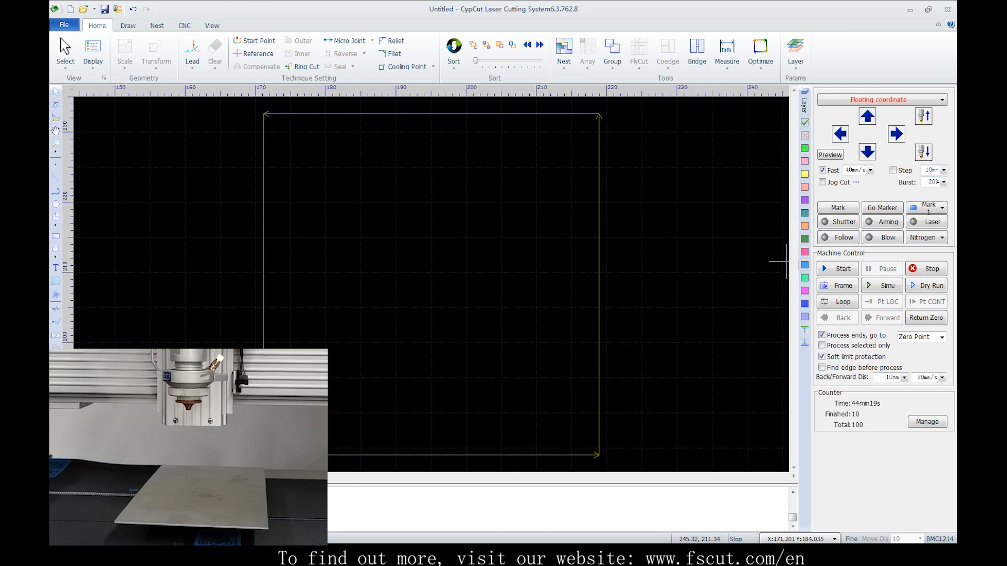
Switch to Workpiece coordinate1 and jog the cutting head to about X 155, Y 166
left_click(882, 99)
left_click(873, 141)
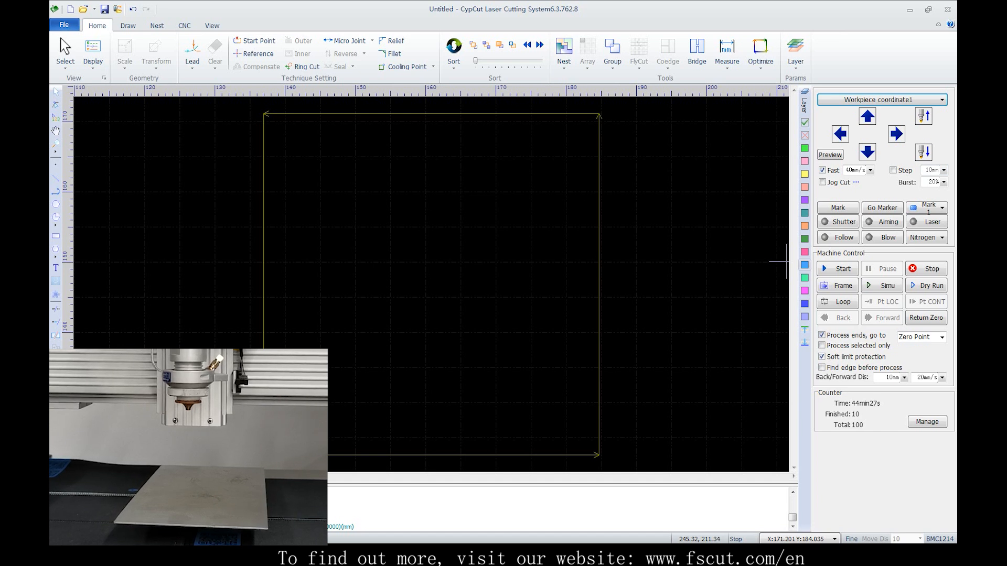
left_click(840, 134)
left_click(867, 152)
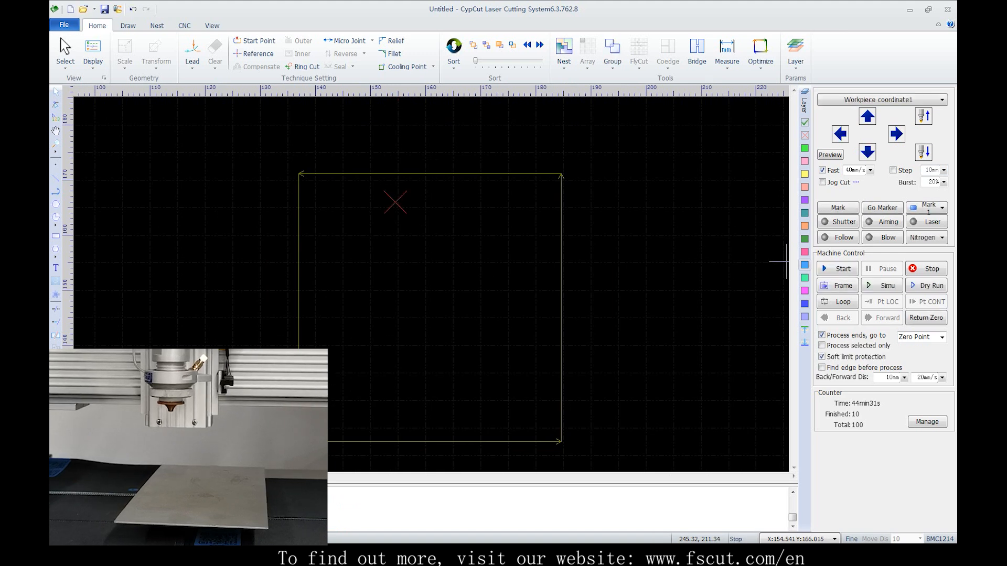
Set the current head position as the zero point of Workpiece coordinate1
left_click(882, 99)
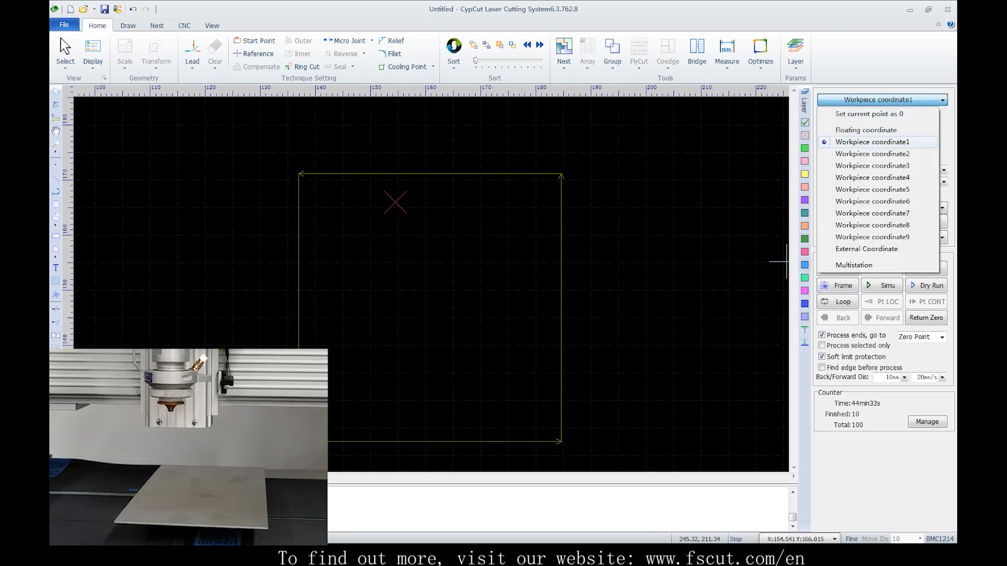
left_click(868, 114)
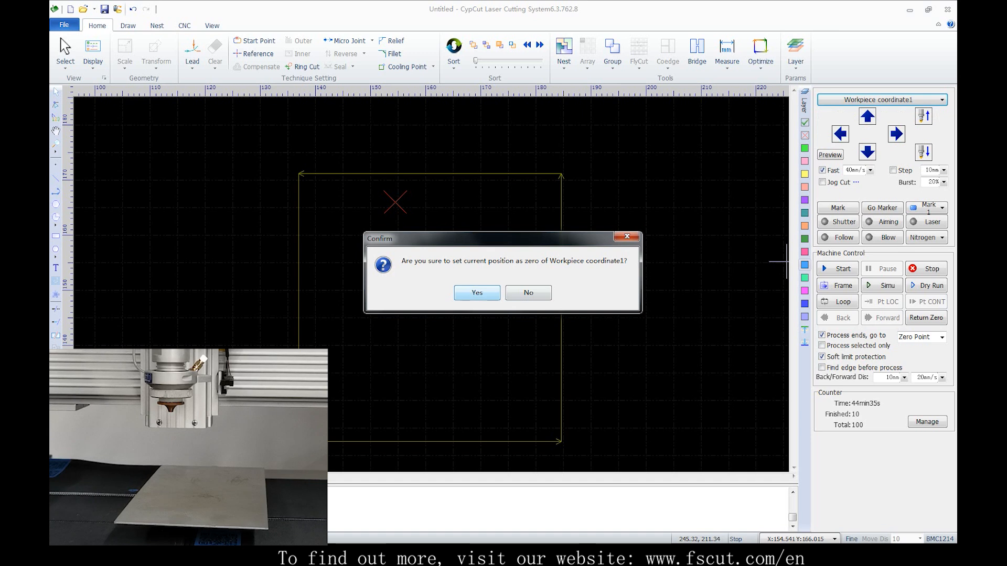
left_click(476, 292)
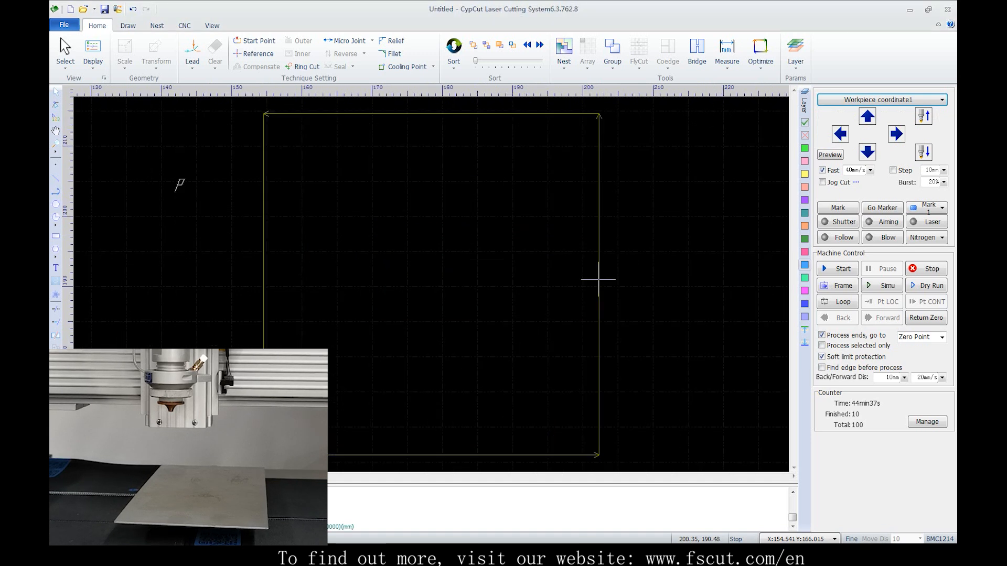
With Workpiece coordinate1 selected, jog the head down to about Y 118, away from the zero point, and start processing
left_click(881, 100)
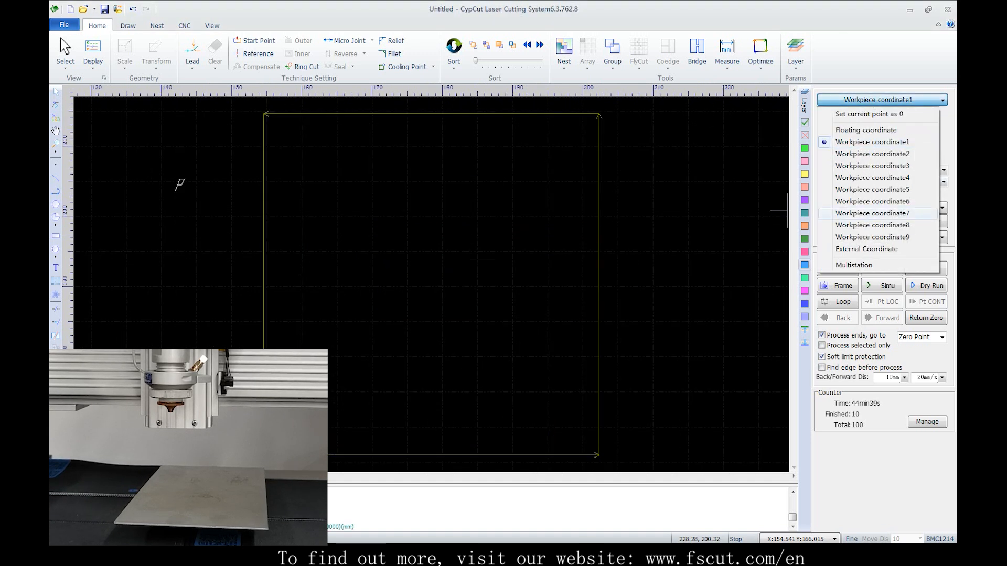
left_click(872, 142)
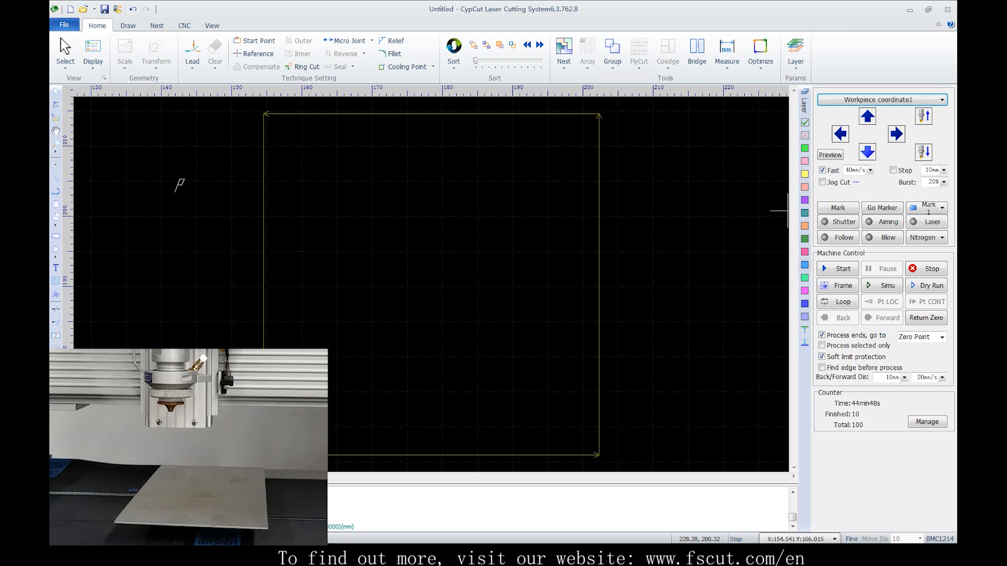
left_click(868, 152)
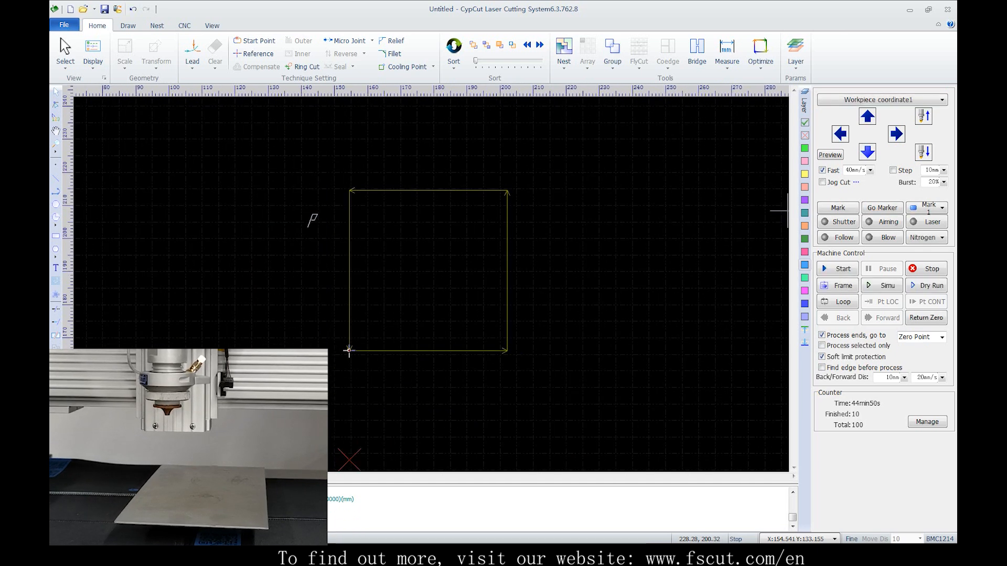
left_click(867, 152)
left_click(868, 152)
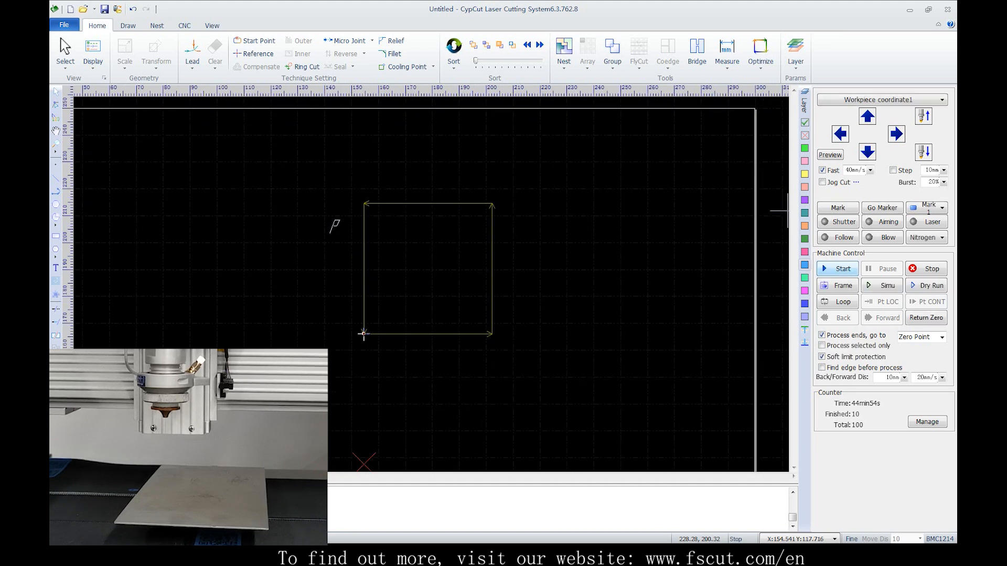
left_click(837, 269)
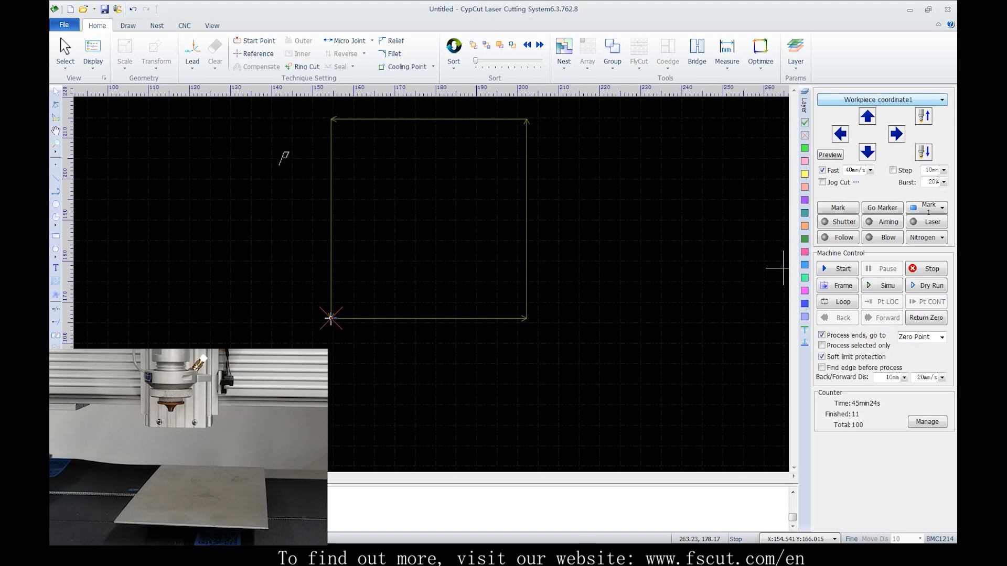
Switch to the floating coordinate and jog the head left and right to try the fast jog option
left_click(881, 100)
left_click(869, 130)
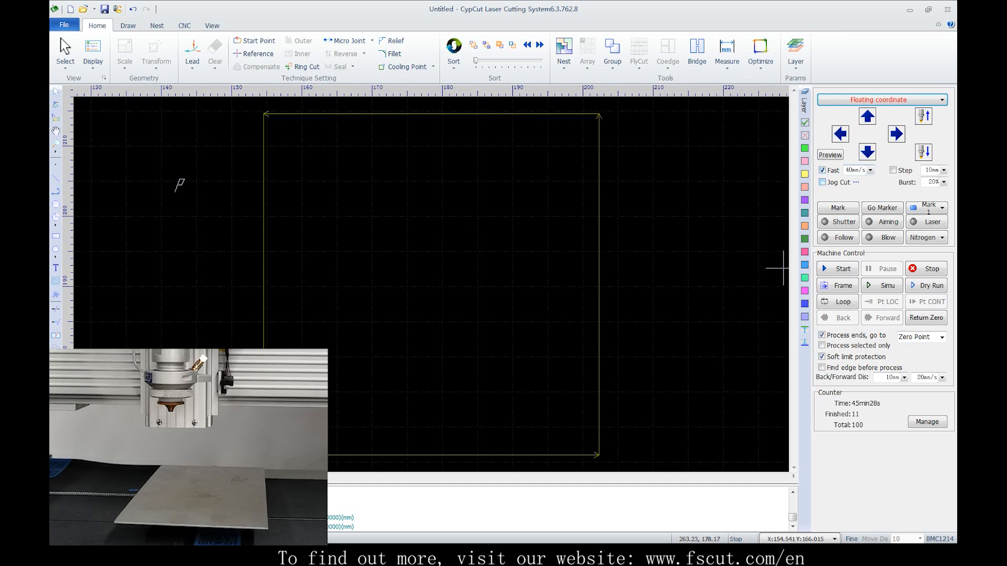
left_click(896, 134)
left_click(840, 133)
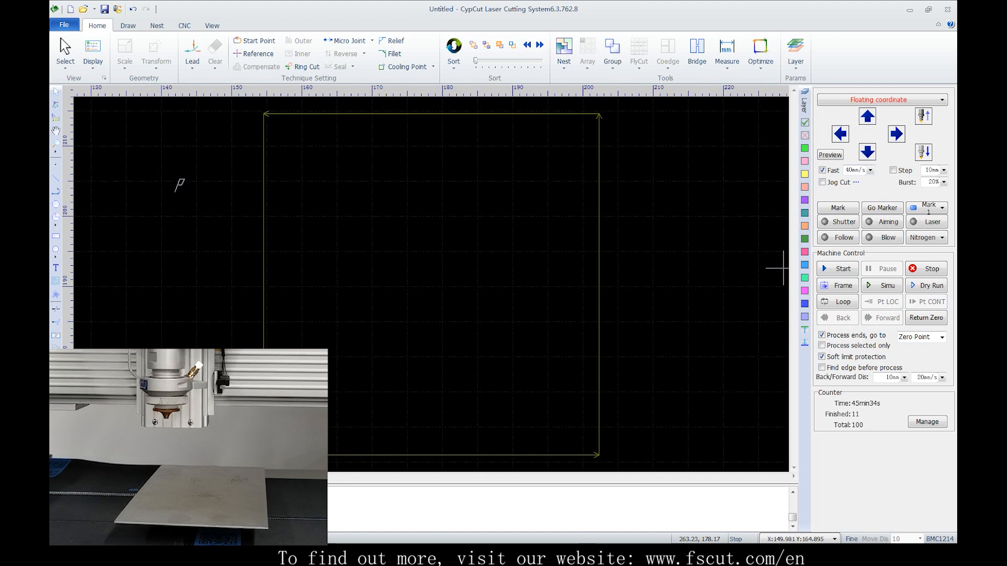
left_click(822, 170)
left_click(840, 135)
left_click(896, 135)
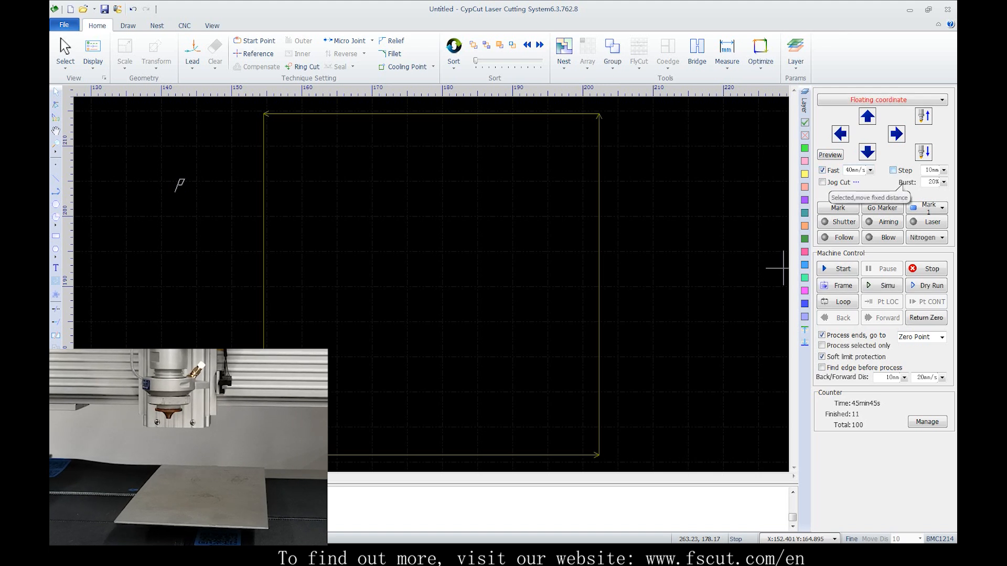
Turn on step jogging at 10 mm, jog the head right and left in fixed steps, and turn off both Fast and Step
left_click(900, 170)
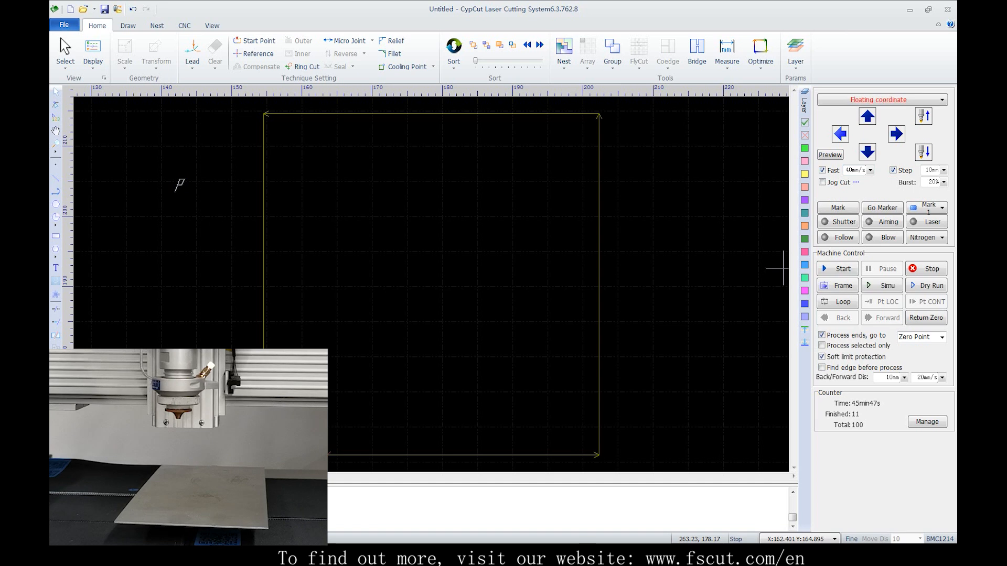
left_click(840, 134)
left_click(896, 134)
left_click(822, 171)
left_click(840, 135)
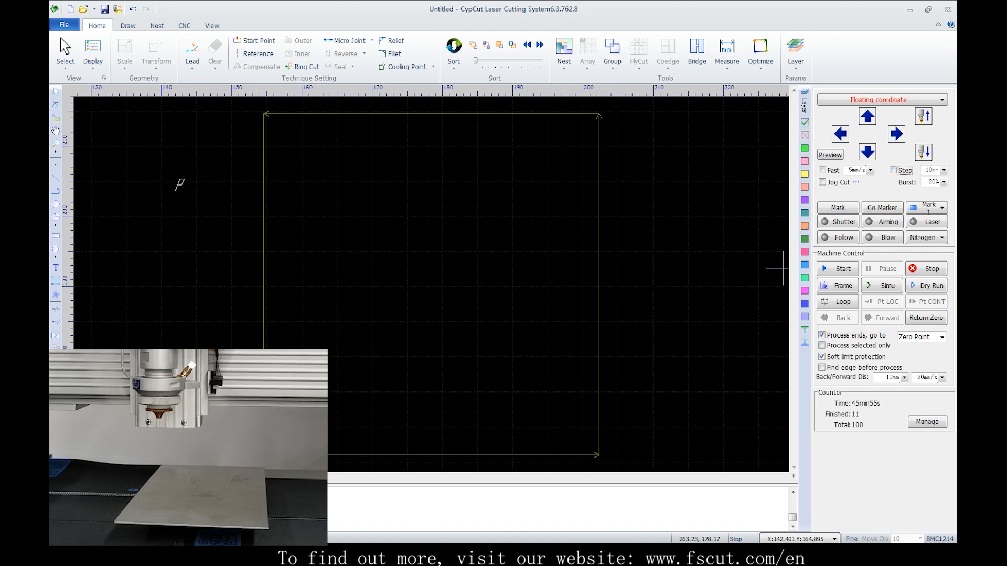
Turn on Jog Cut and jog the head right to try cutting while jogging
left_click(822, 182)
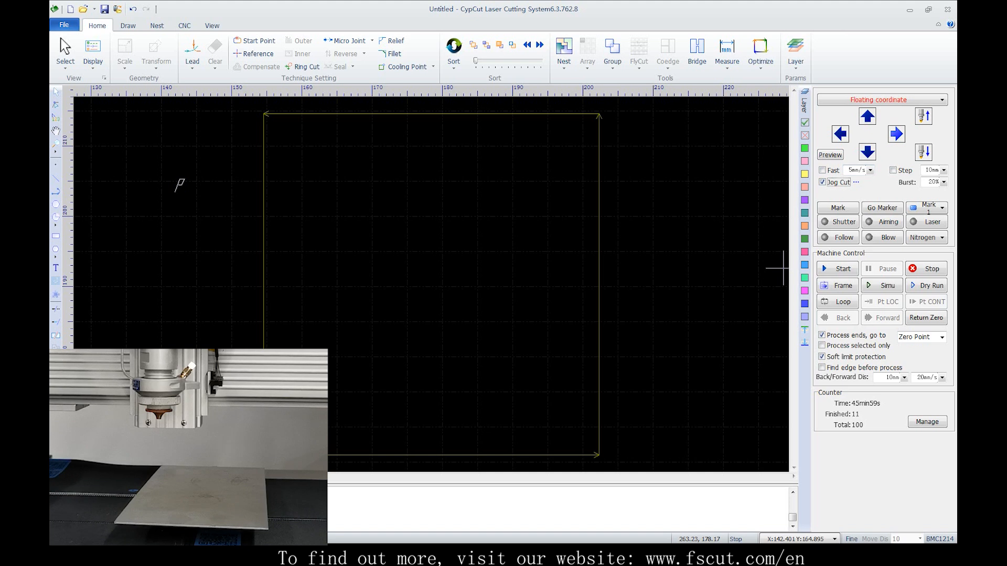
left_click(896, 135)
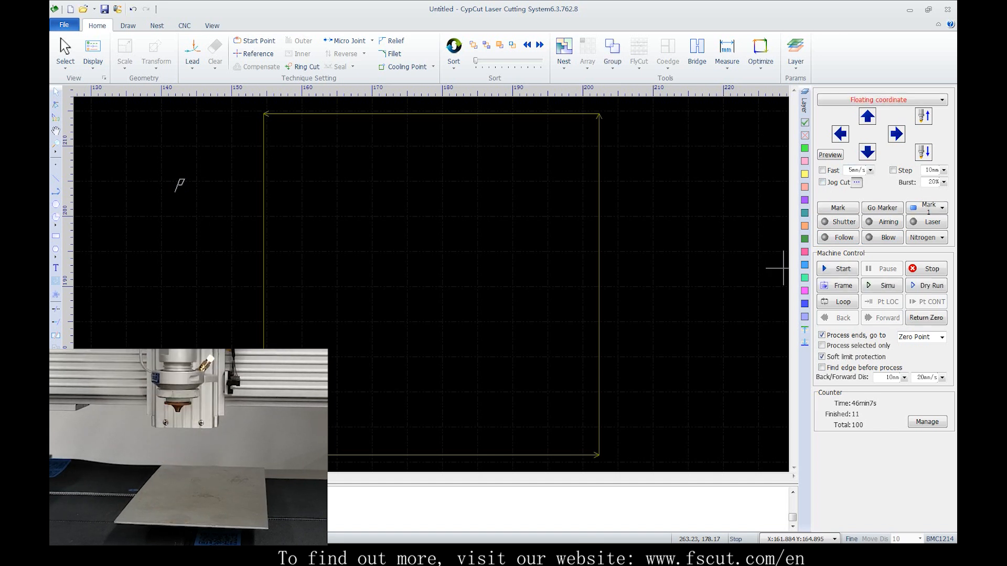
Review the laser parameters used for jog cutting and the burst percentage setting
left_click(856, 182)
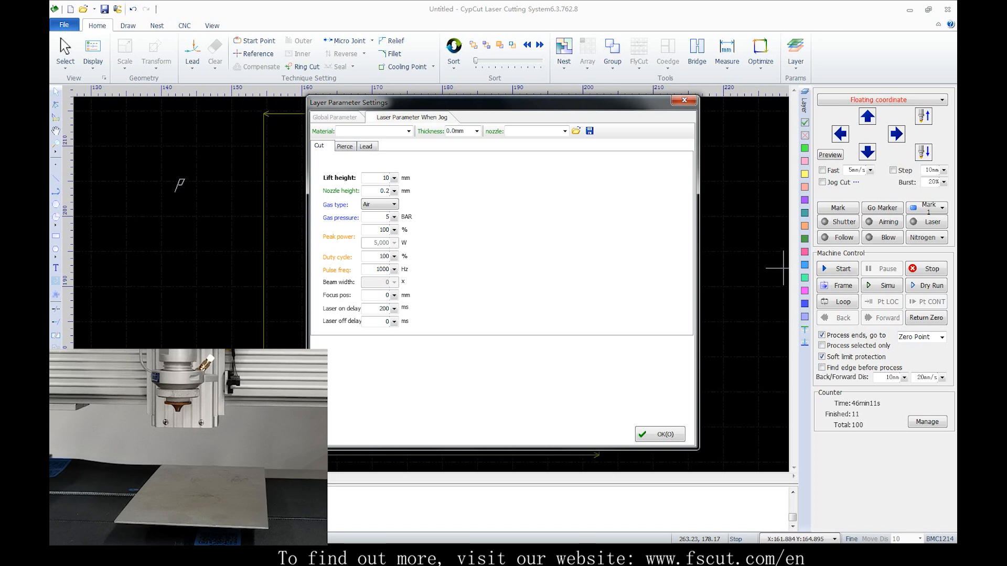
left_click(660, 434)
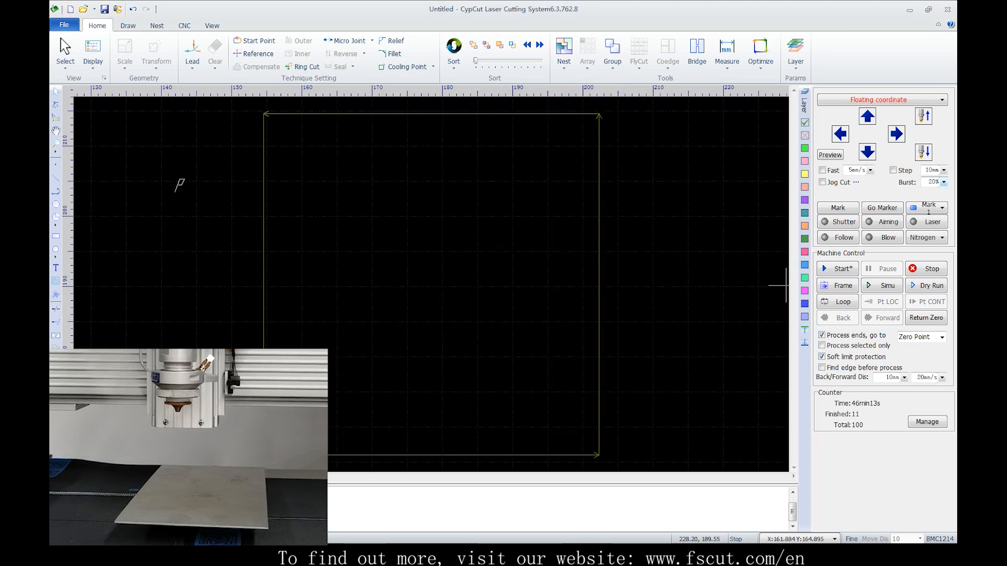
left_click_drag(933, 182, 927, 181)
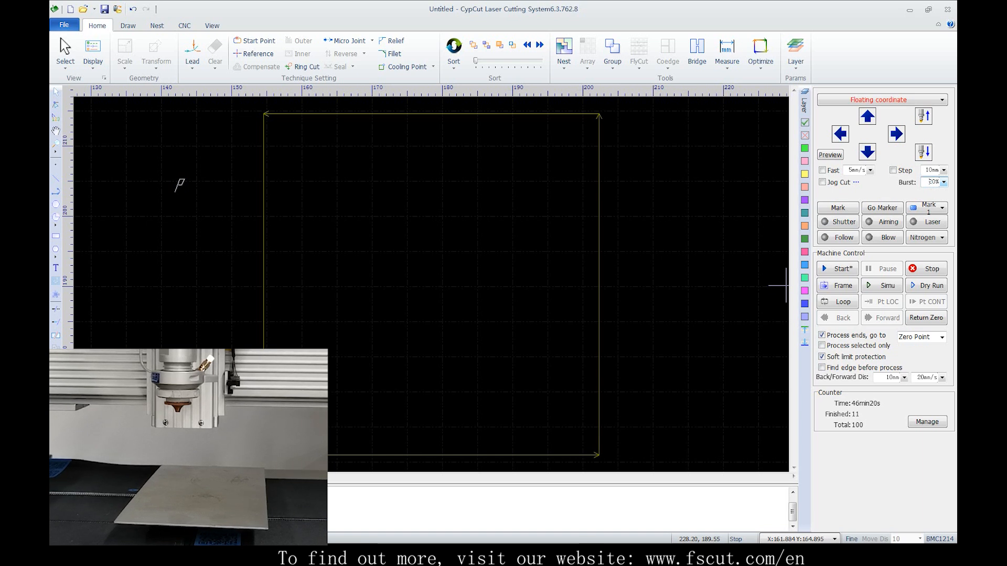
Jog the head to about X 163, Y 135 with fast jogging on and mark that position as Mark 1
left_click(896, 134)
left_click(867, 116)
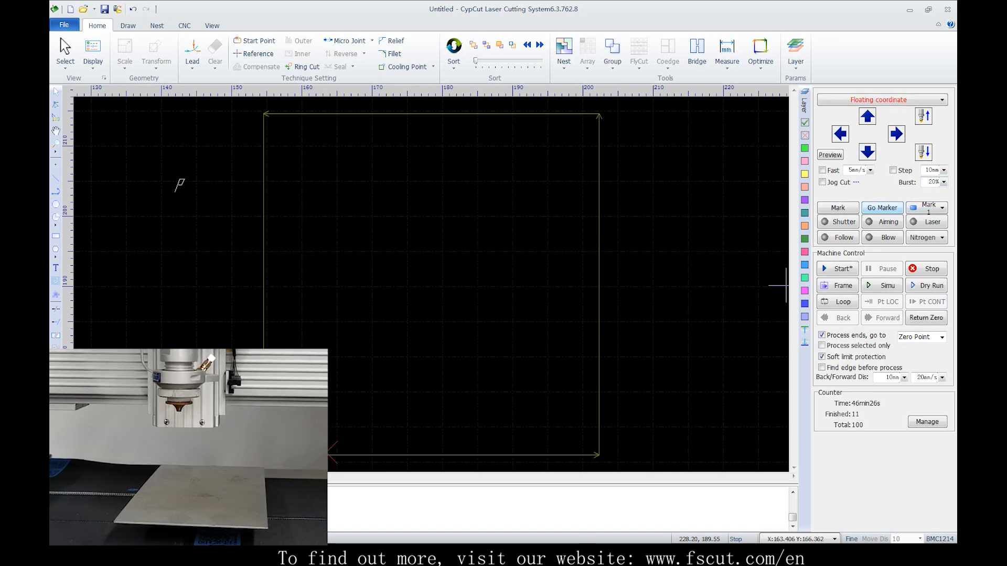
left_click(867, 152)
left_click(822, 170)
left_click(867, 152)
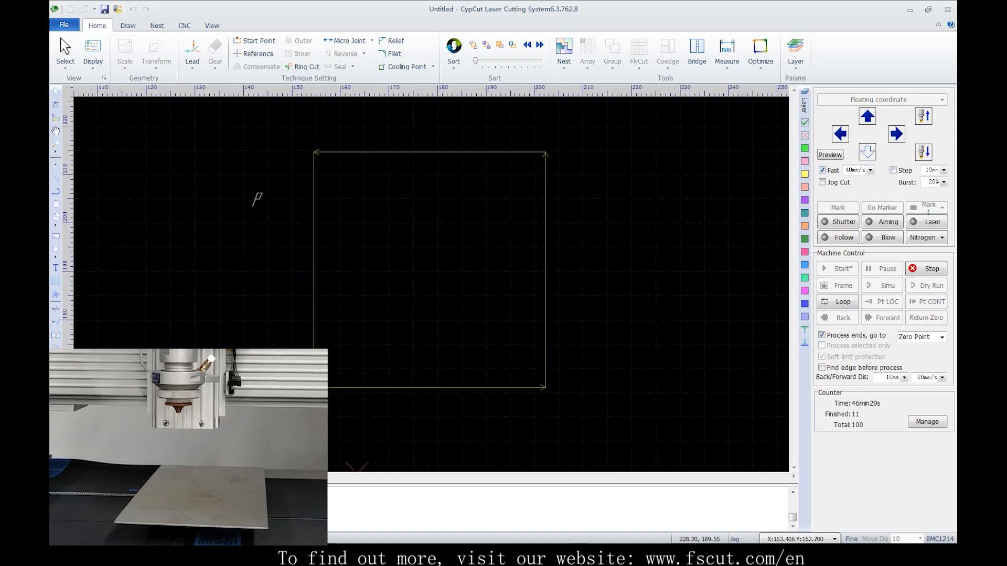
left_click(837, 208)
Jog the head up and left to about X 139, Y 178 and send it back to the marked point
scroll(502, 292, "down", 4)
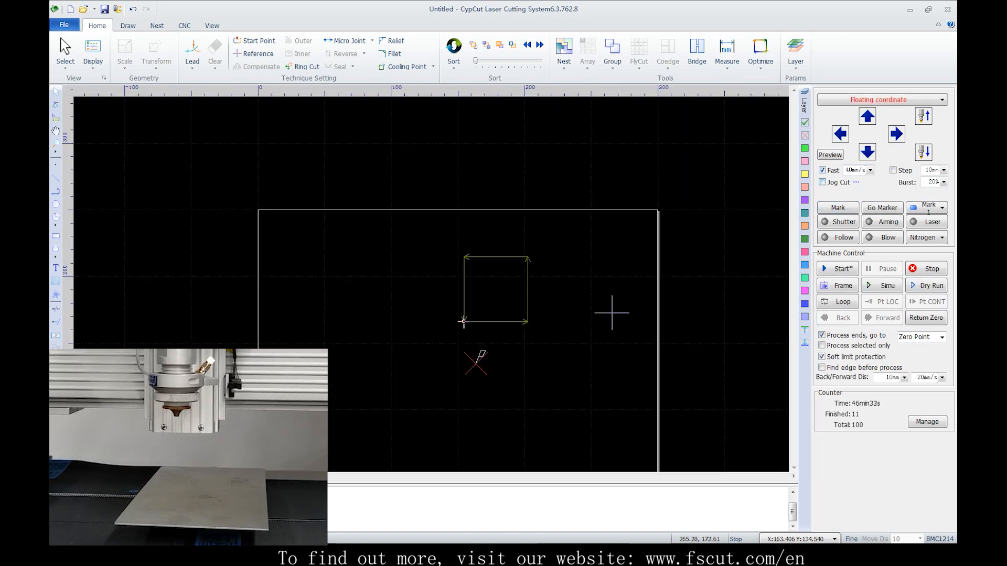
left_click(868, 115)
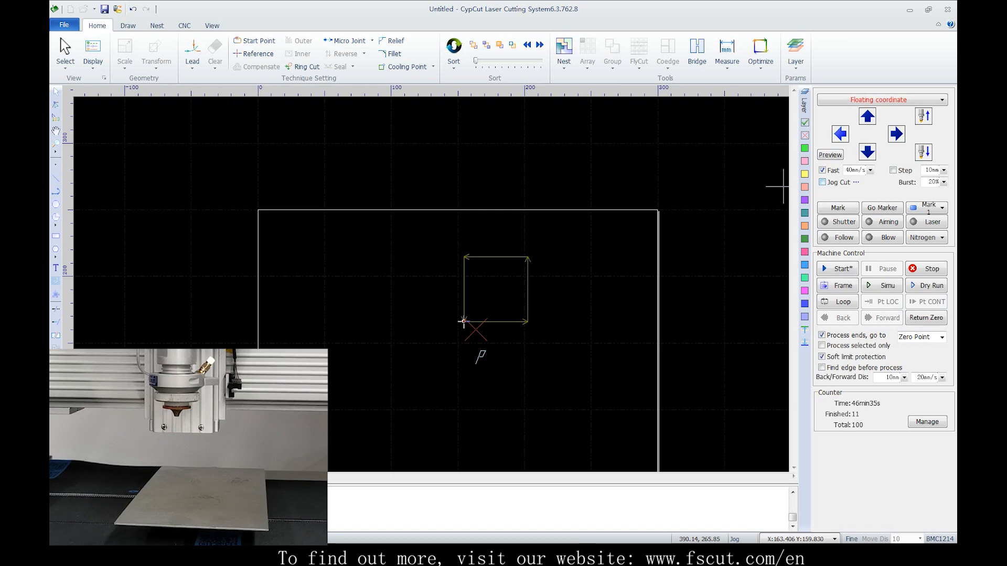
left_click(840, 133)
left_click(868, 116)
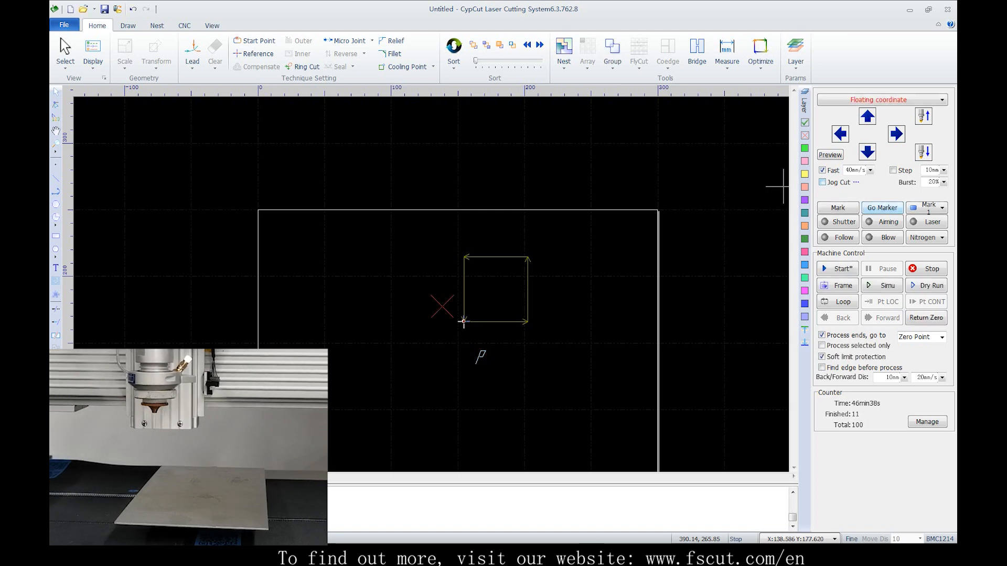
left_click(882, 208)
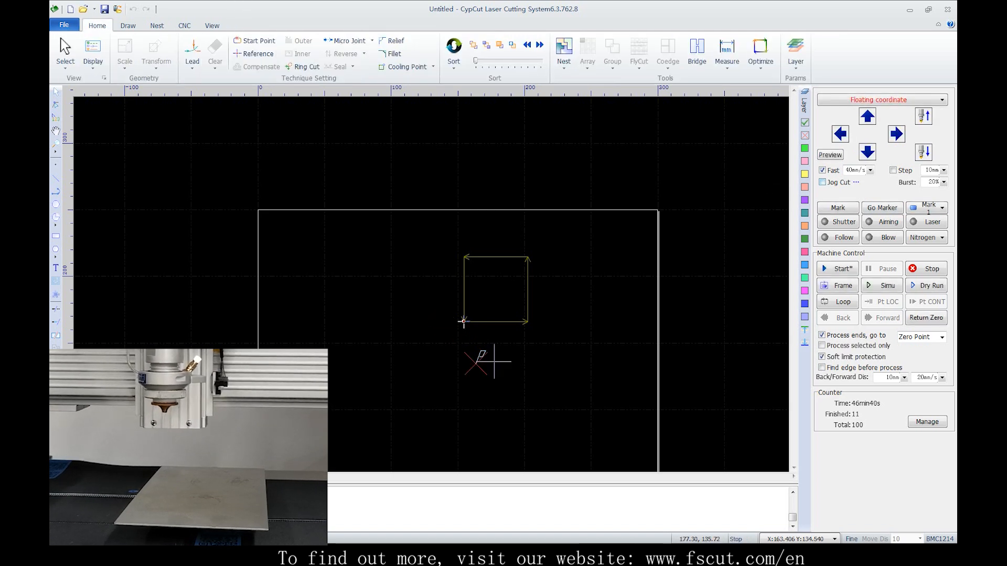
scroll(545, 268, "down", 1)
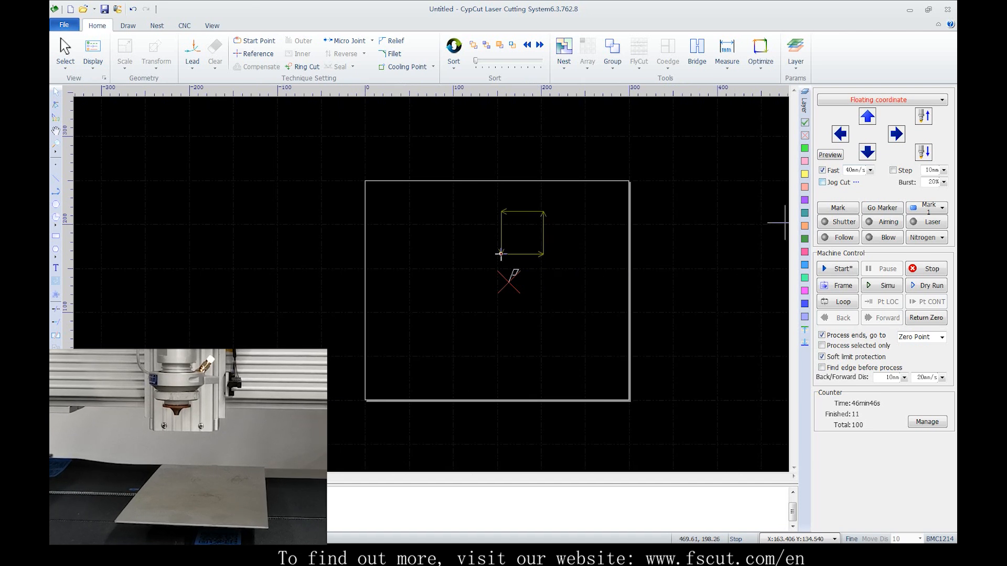
Jog the head left to about X 134, Y 124 and run Frame around the part
left_click(942, 208)
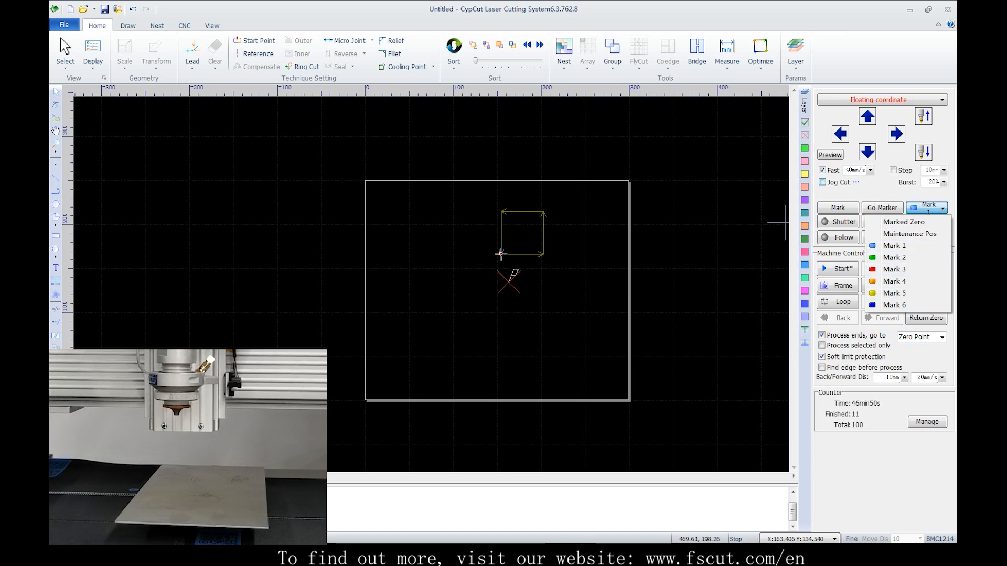
key("Escape")
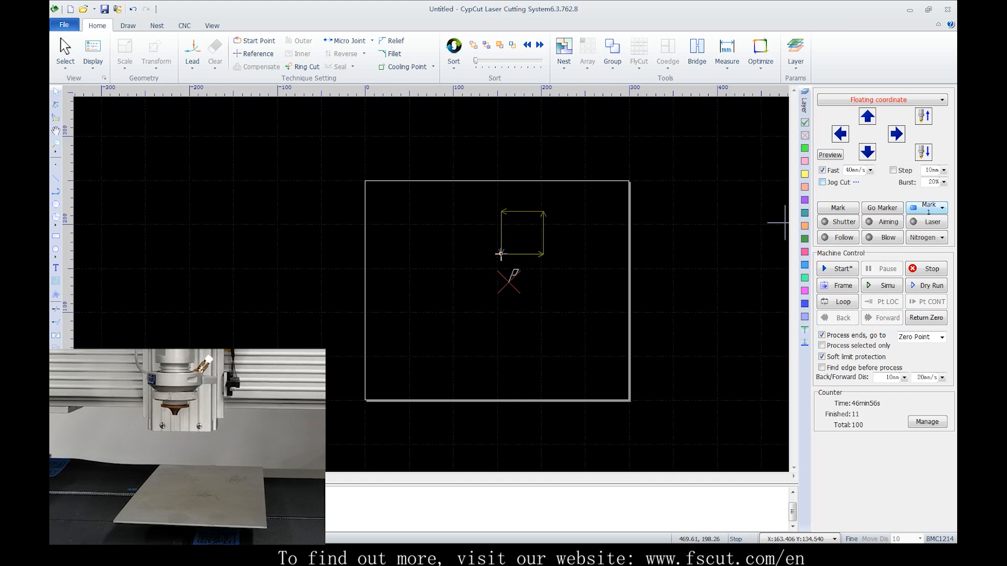
left_click(840, 134)
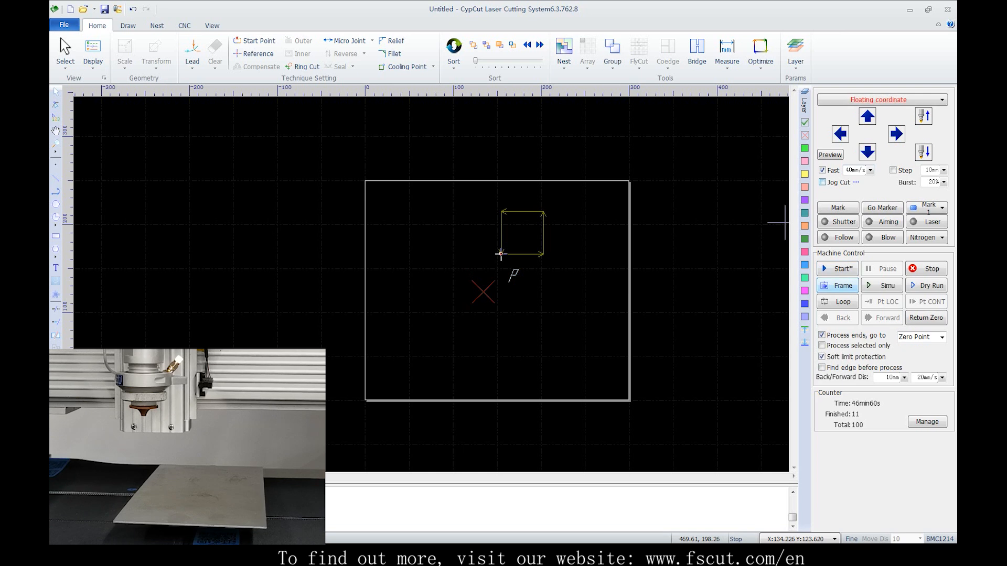
left_click(837, 286)
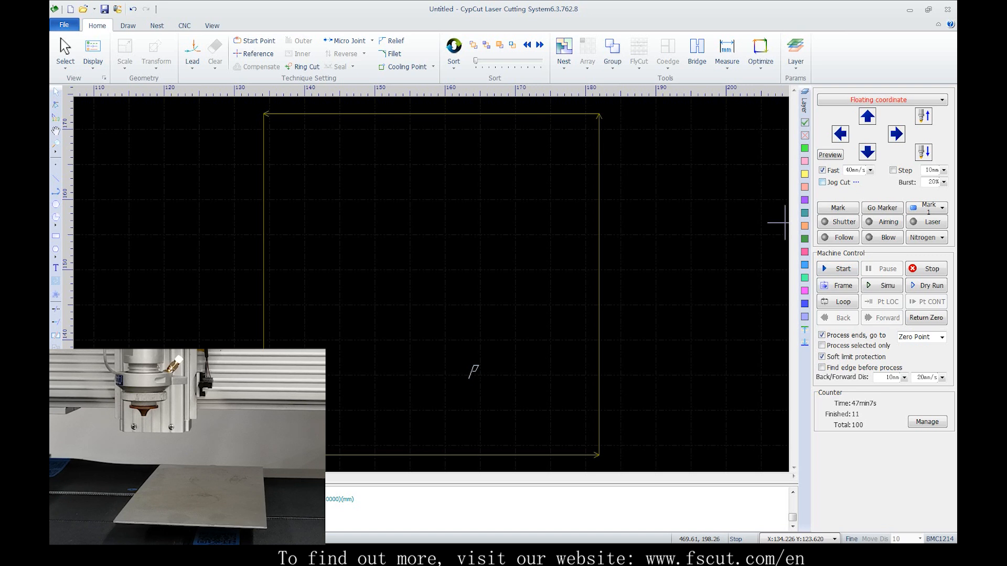
Jog the head up and left to about X 114, Y 153 and start processing the part from there
scroll(735, 234, "down", 3)
scroll(735, 233, "down", 2)
key("Up")
key("Left")
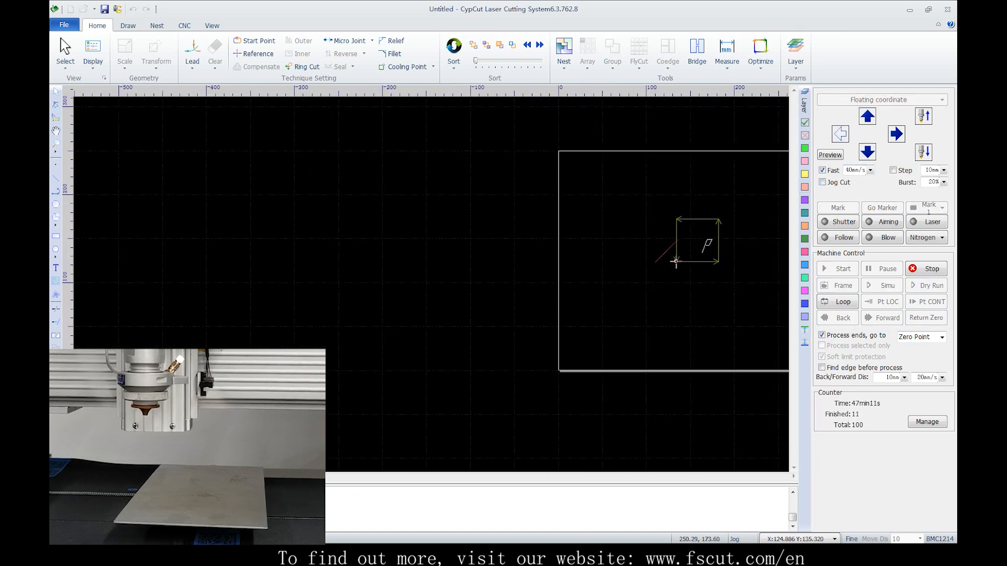
key("Up")
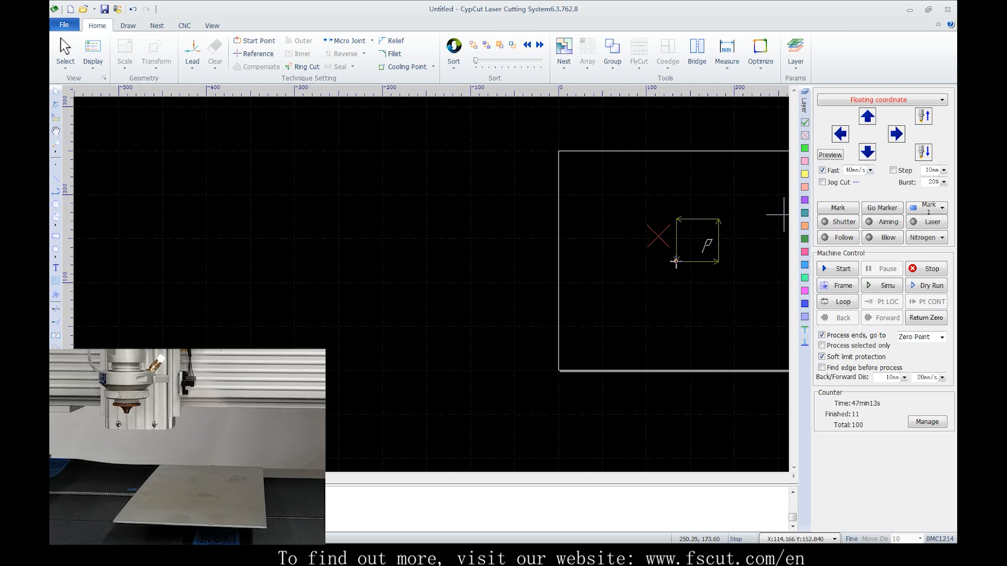
left_click(837, 269)
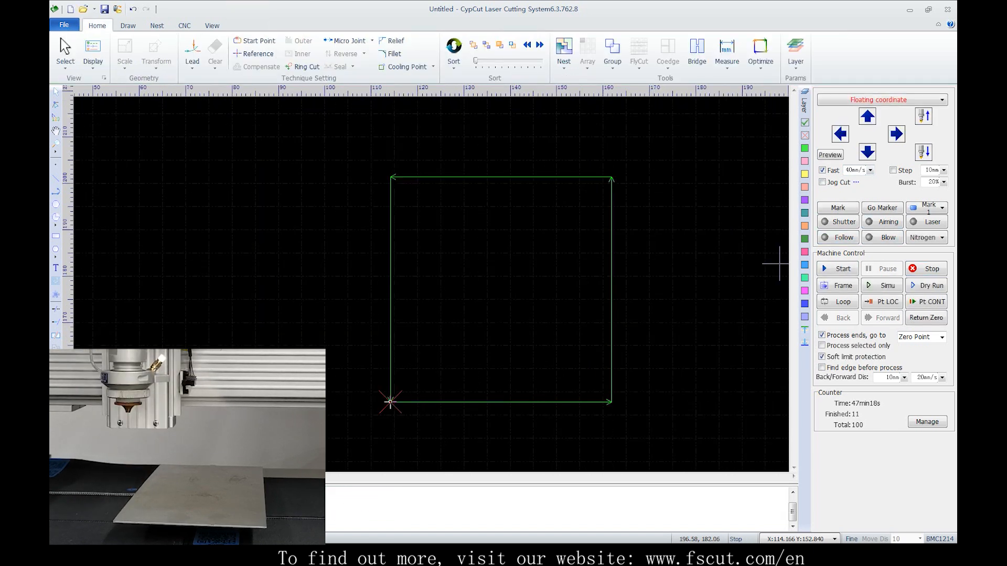
Choose Marked Zero as the mark point and send the head back to it
left_click(943, 208)
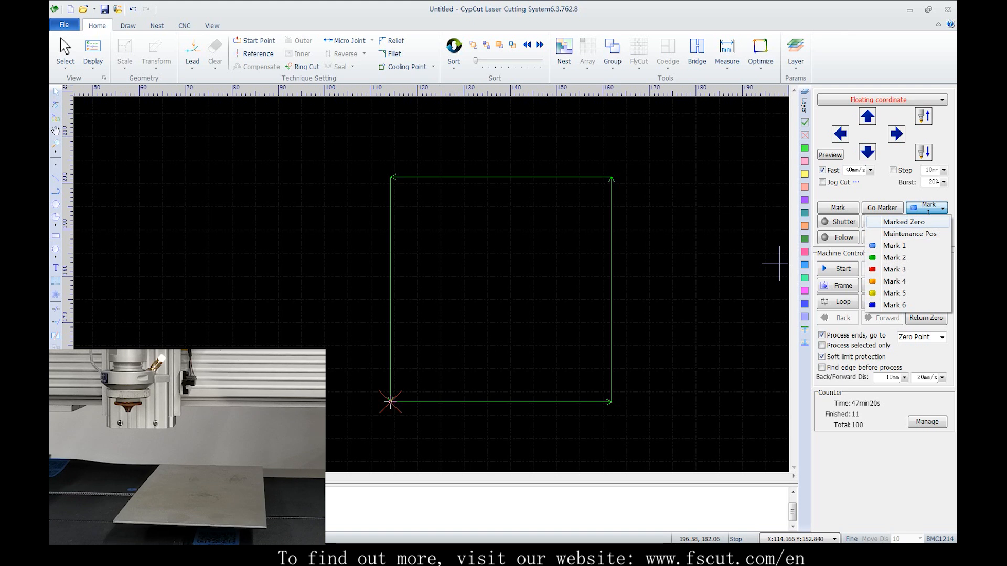
left_click(903, 222)
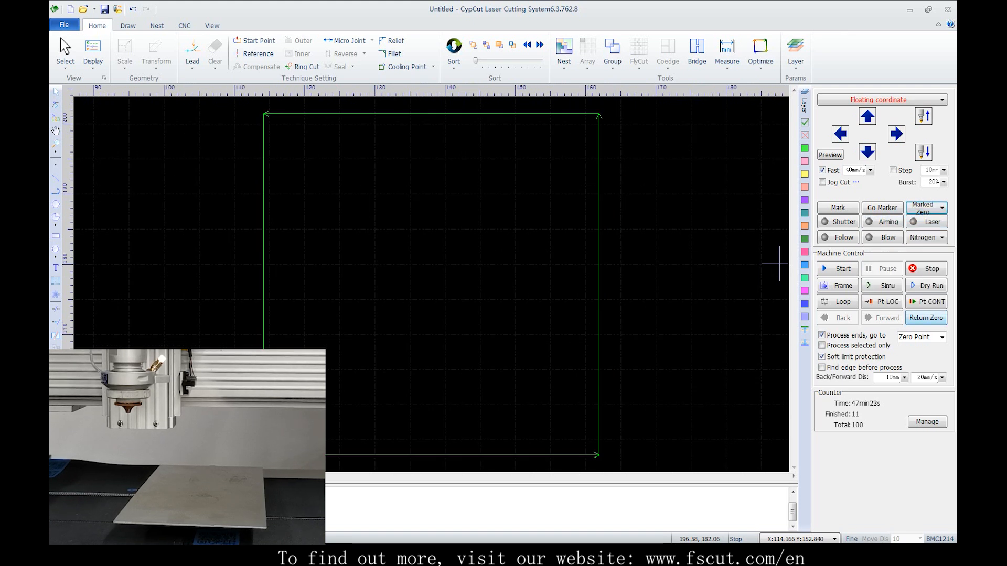
left_click(882, 207)
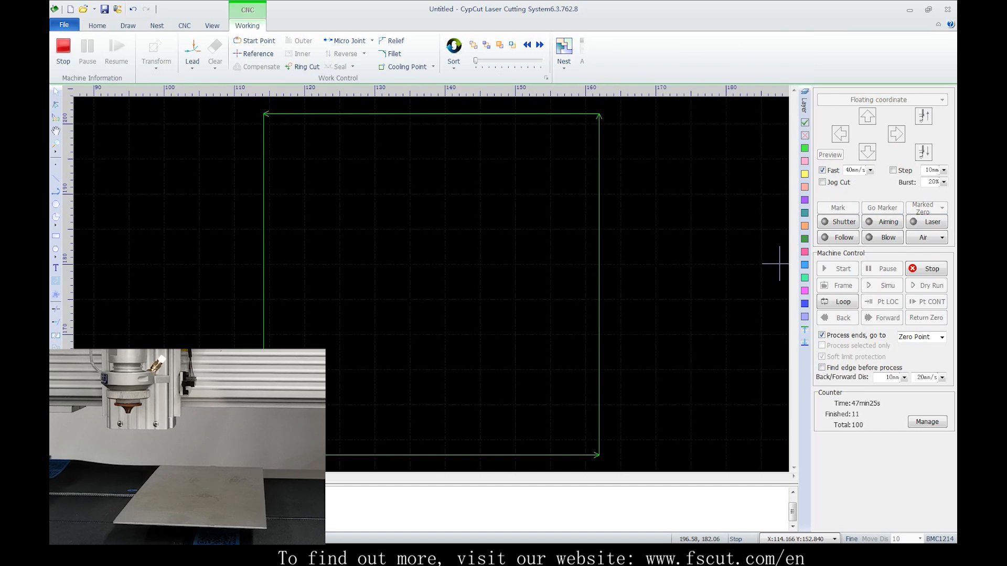
scroll(723, 261, "down", 5)
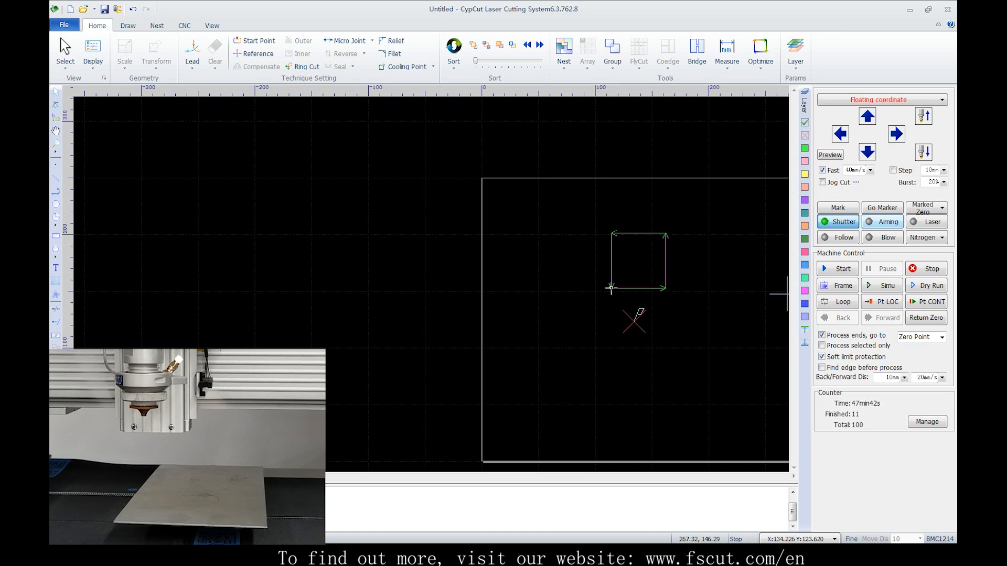
Turn on the aiming light with the shutter open, and switch height following on and off
left_click(882, 222)
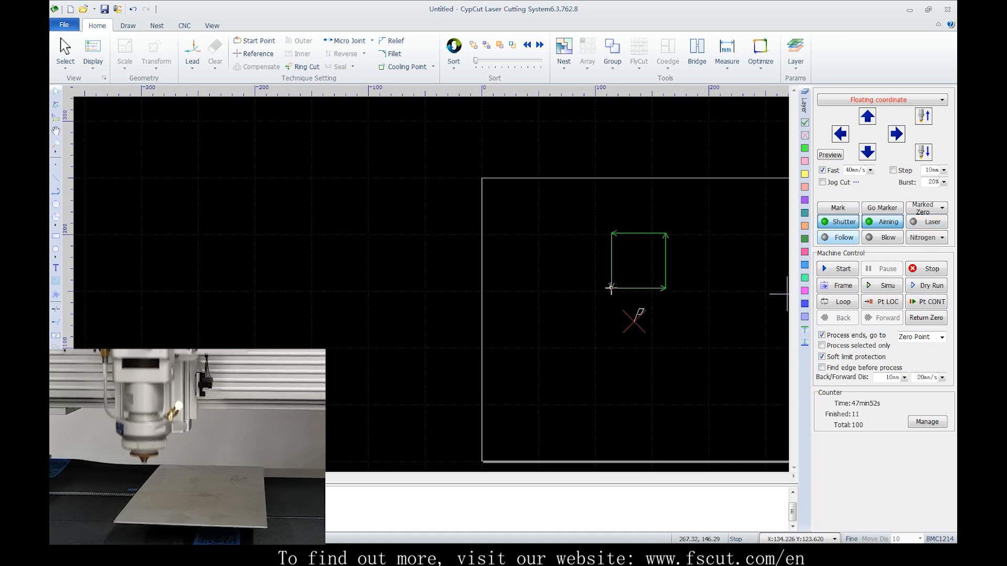
left_click(838, 238)
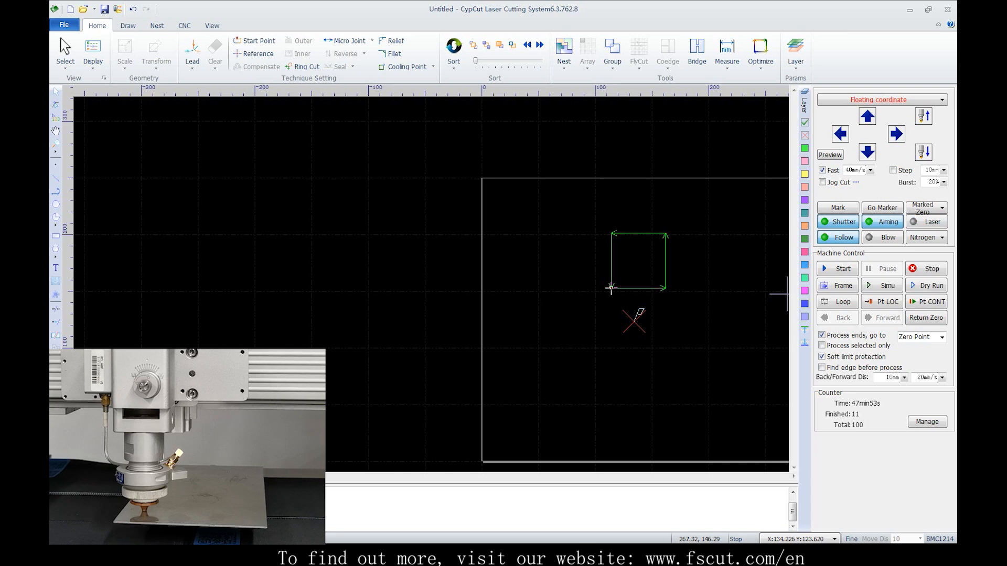
left_click(837, 237)
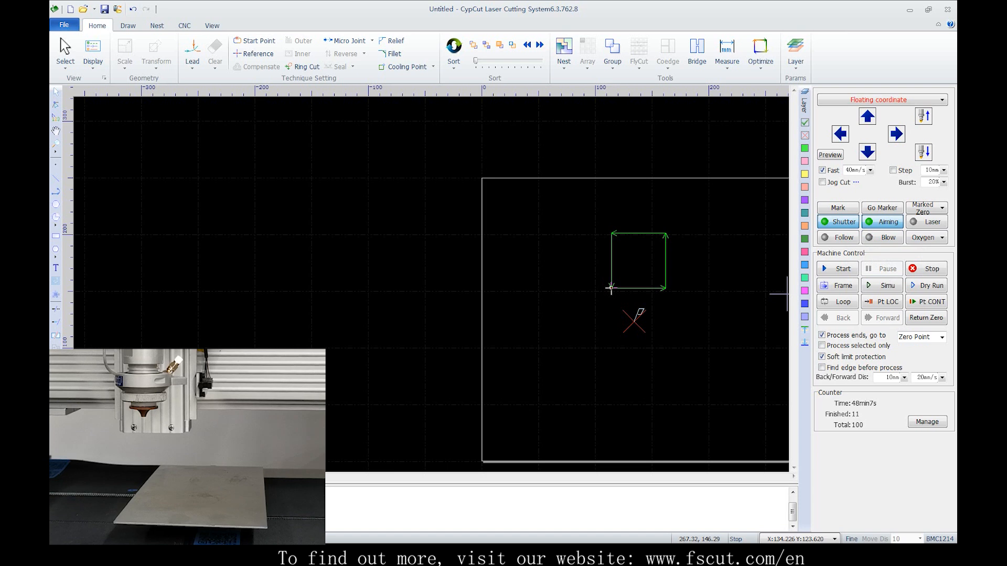
Start processing the part and pause it twice, continuing once with Resume and once with Fast Resume
key("F2")
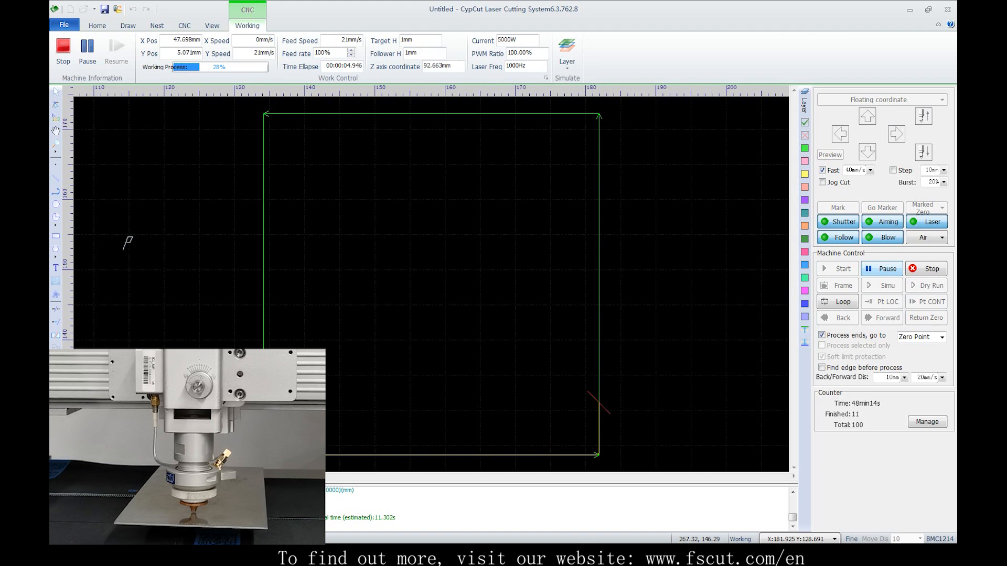
left_click(882, 269)
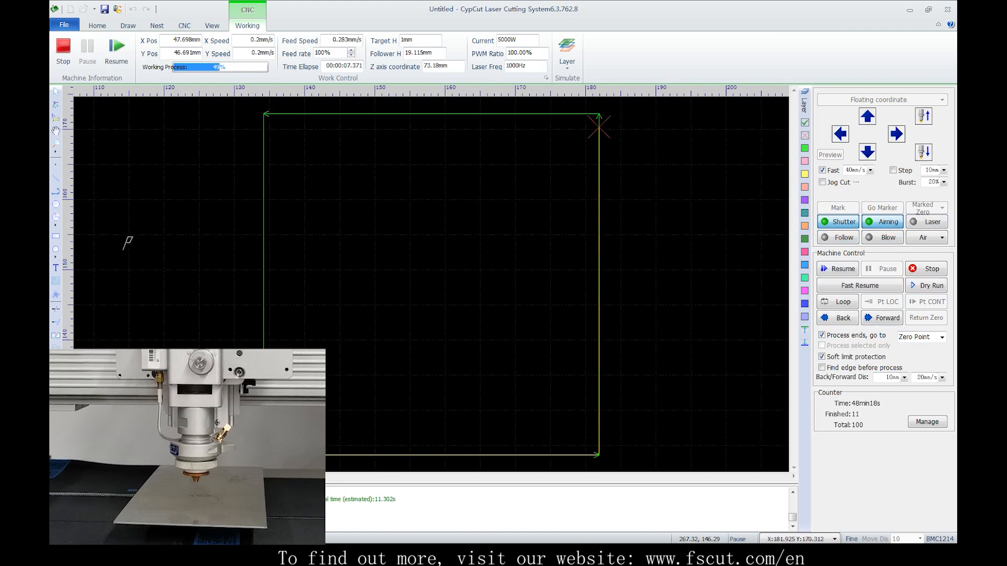
left_click(838, 269)
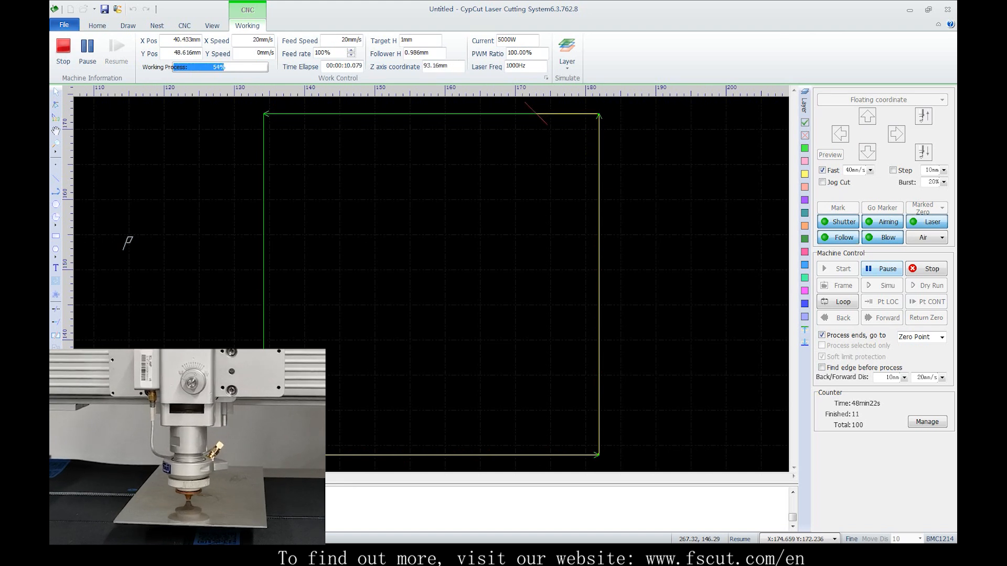
left_click(882, 269)
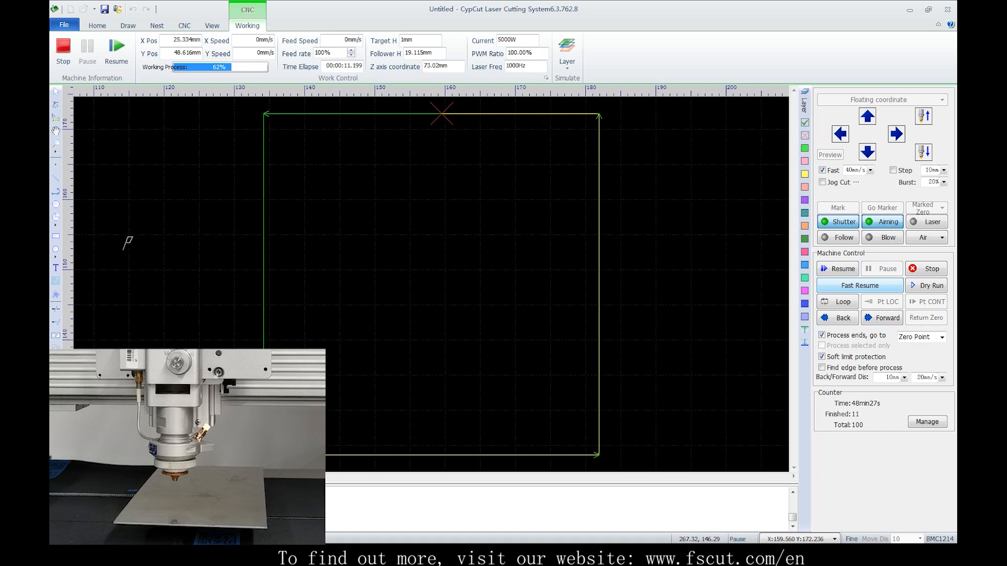
left_click(859, 285)
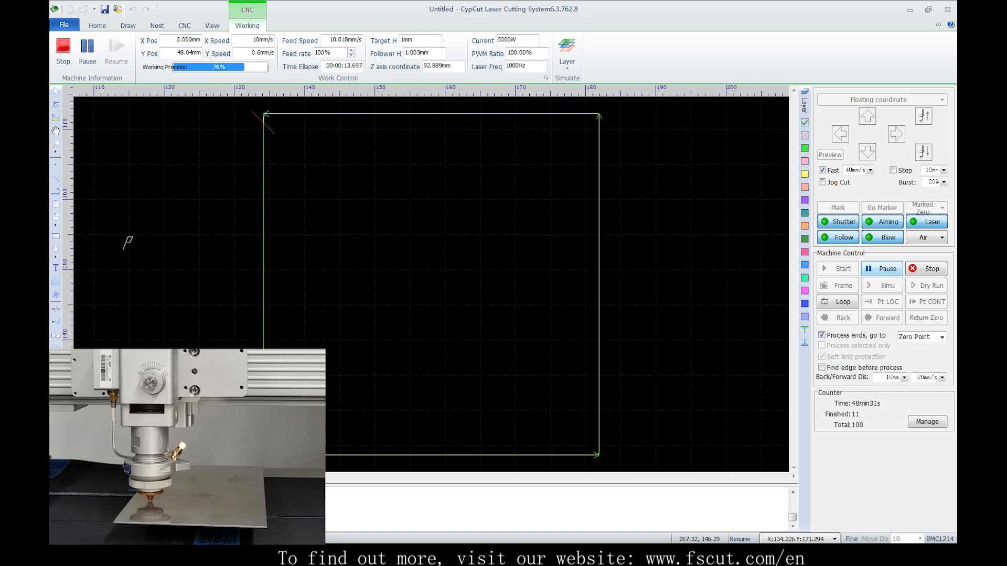
Pause the cut, move the head back and forward along the cutting path, and resume processing from the new position
left_click(881, 269)
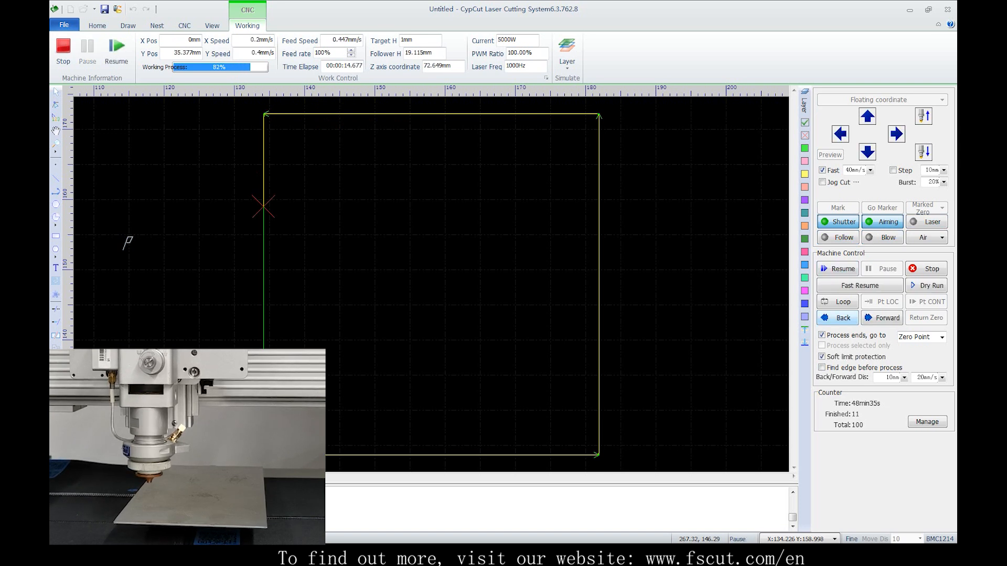
left_click(837, 318)
left_click(838, 318)
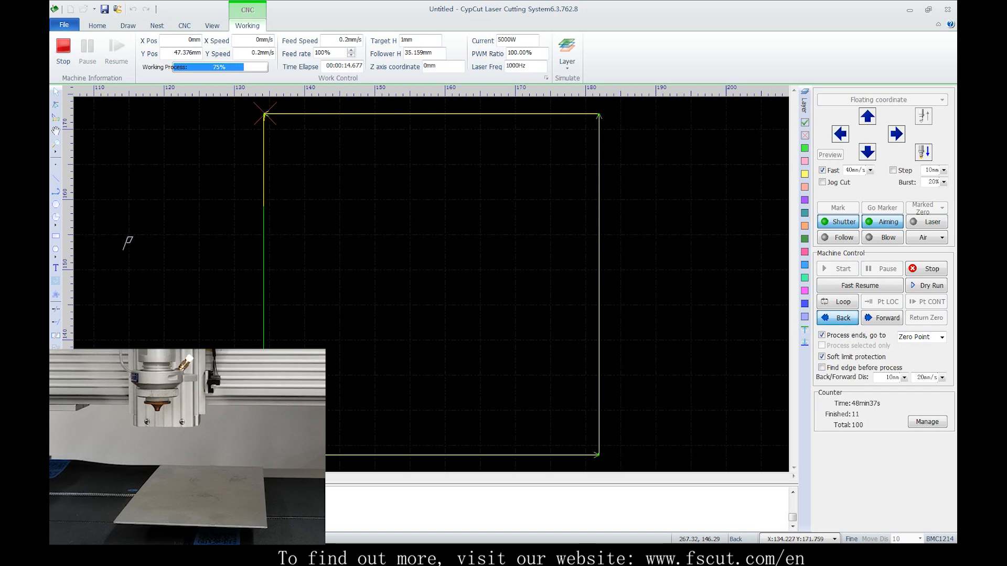
left_click(838, 318)
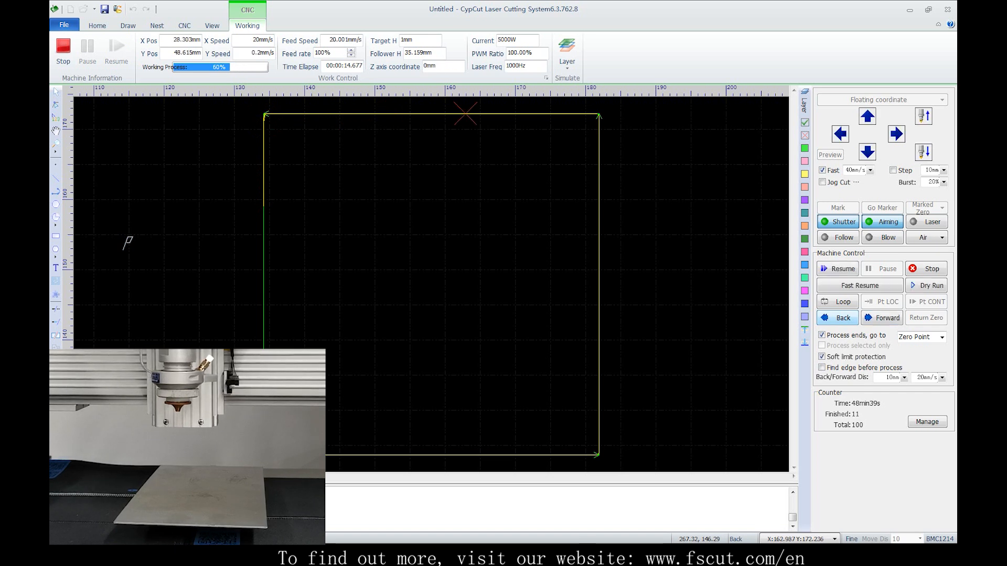
left_click(882, 318)
left_click(882, 318)
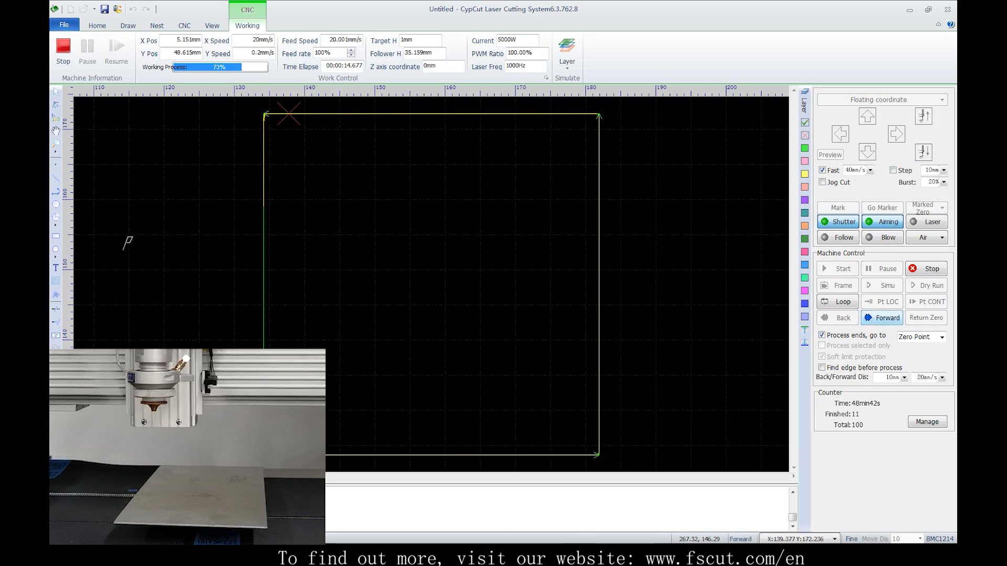
left_click(837, 268)
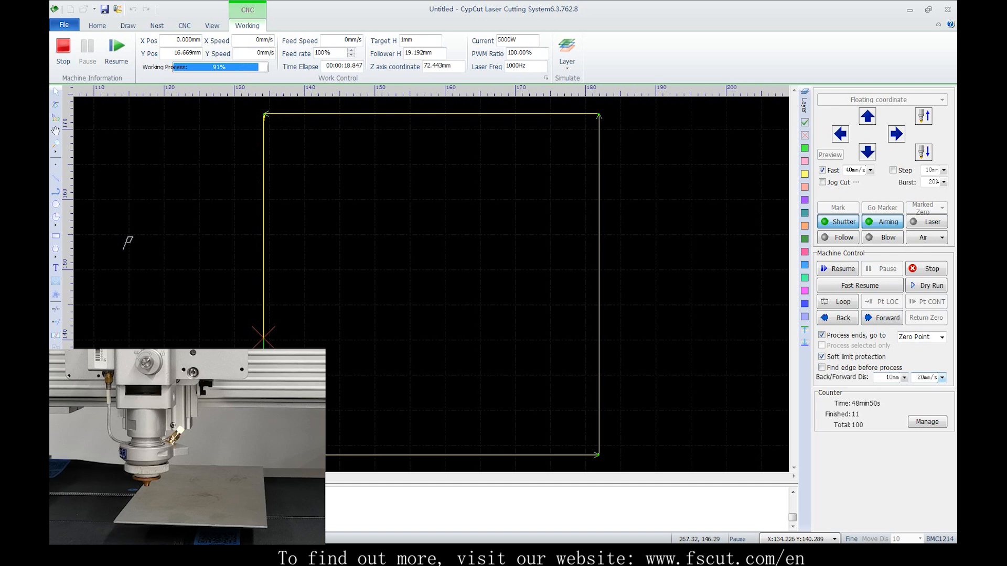
left_click(933, 378)
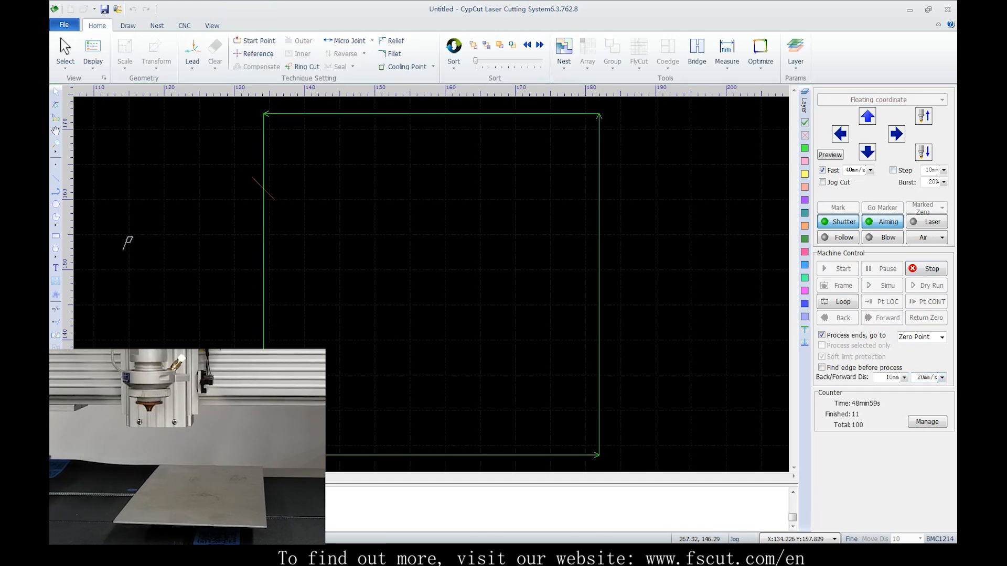
Jog the head away to about X 110, Y 191 and return it to the break point with Pt LOC
key("Up")
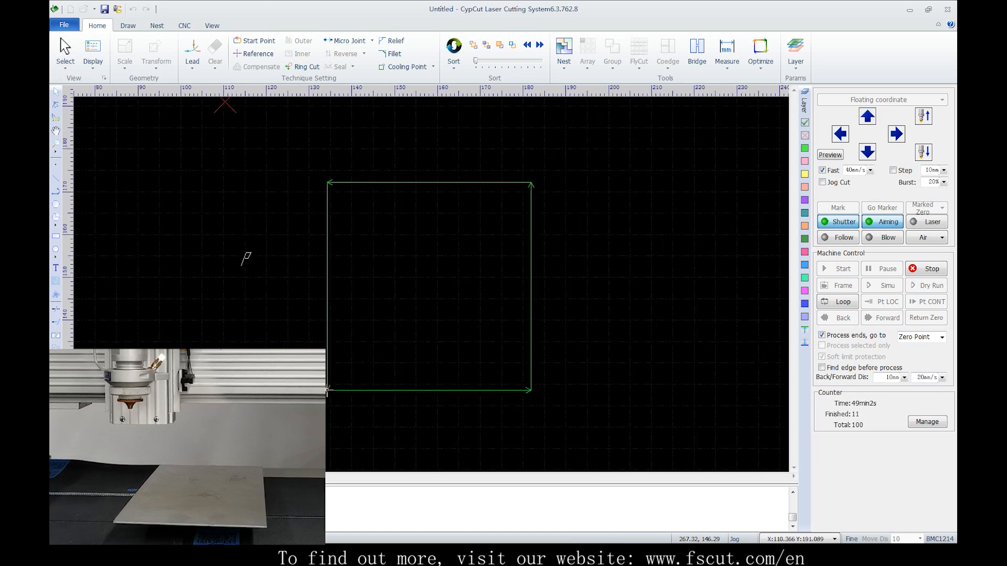
left_click(881, 302)
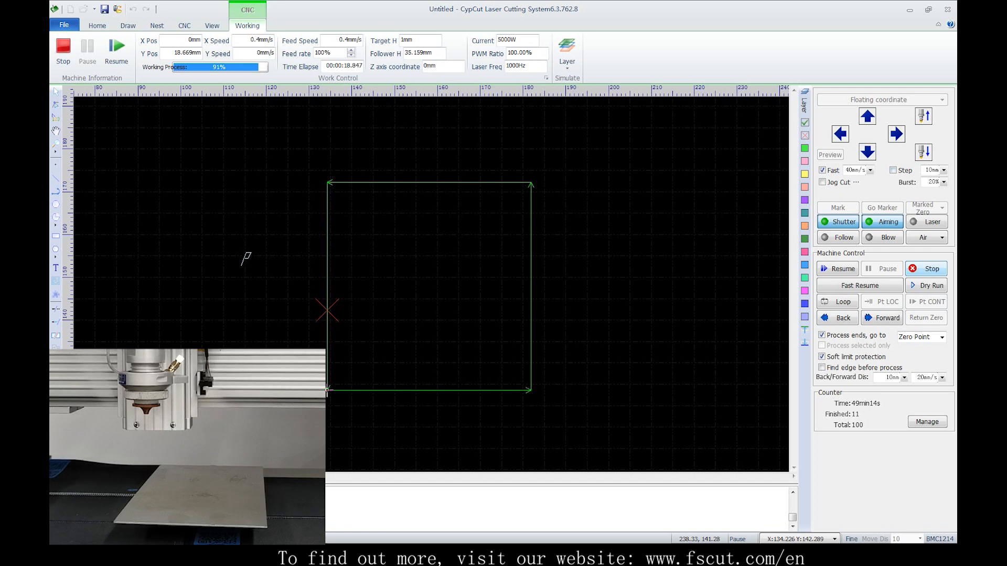
Stop the job, jog the head up and right away from the break point, and continue the cut with Pt CONT
left_click(926, 269)
left_click(867, 116)
key("Right")
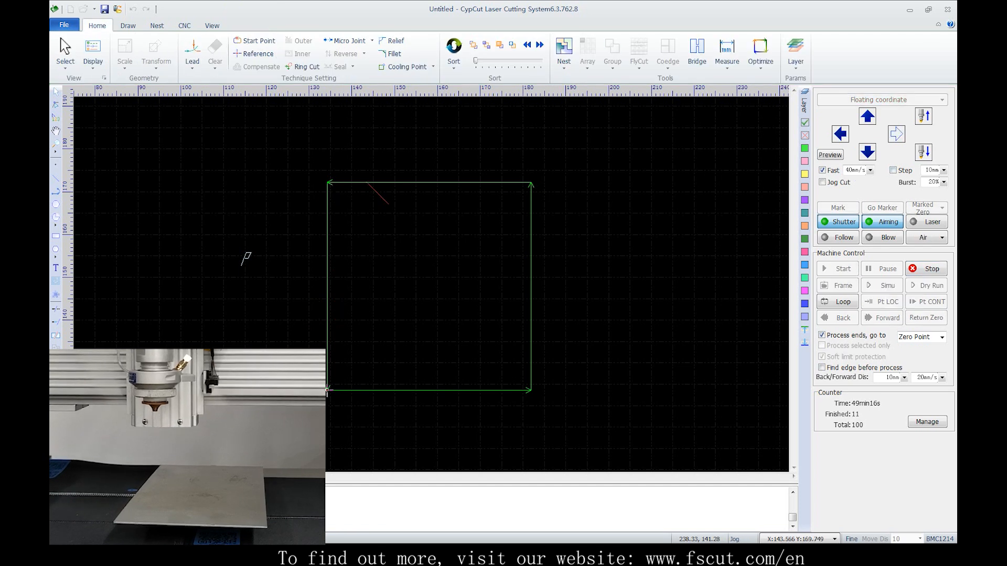
left_click(926, 302)
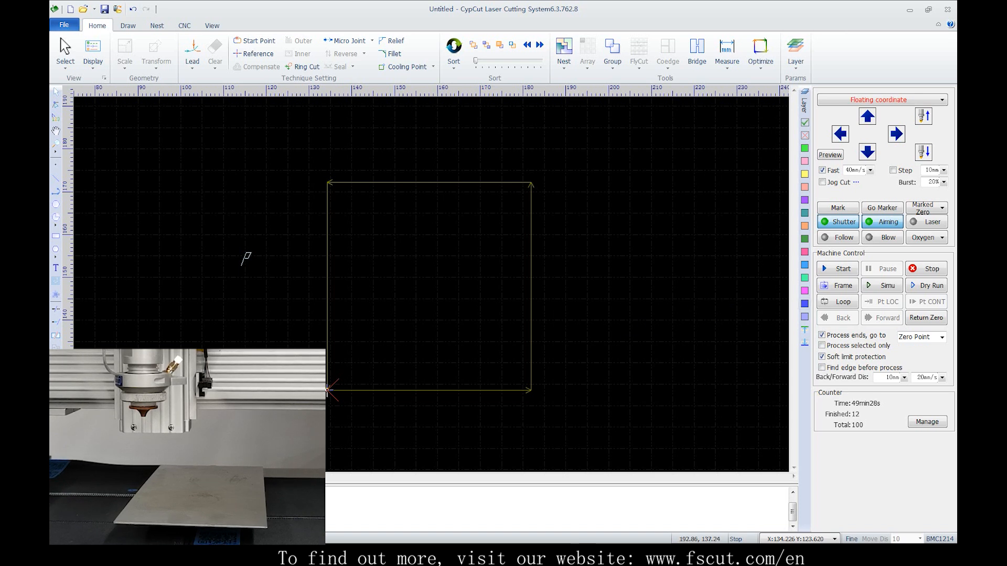
Use Locate here at about X 182, Y 158 on the part's right edge and start processing
left_click(531, 304)
left_click(551, 301)
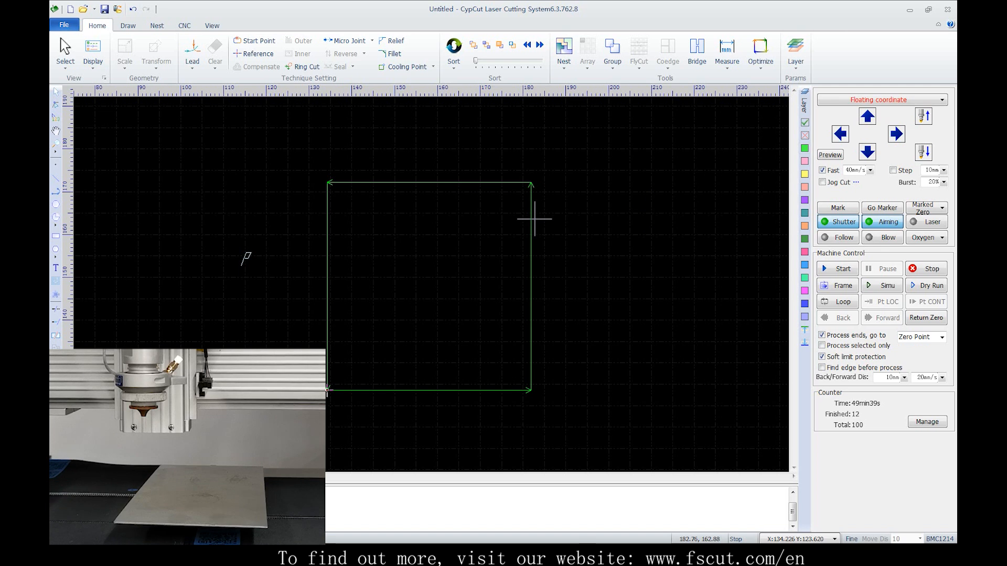
mouse_move(531, 202)
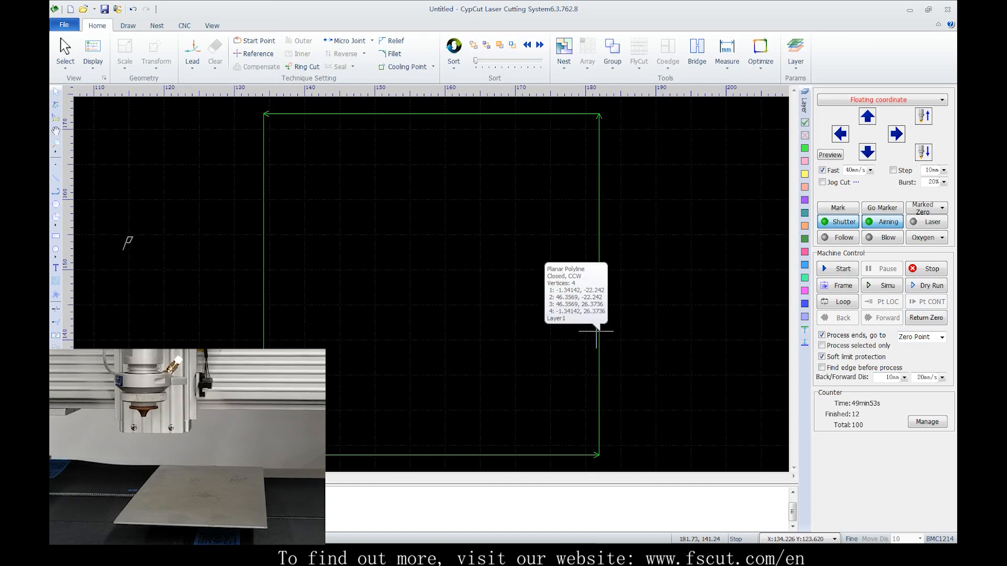
right_click(598, 215)
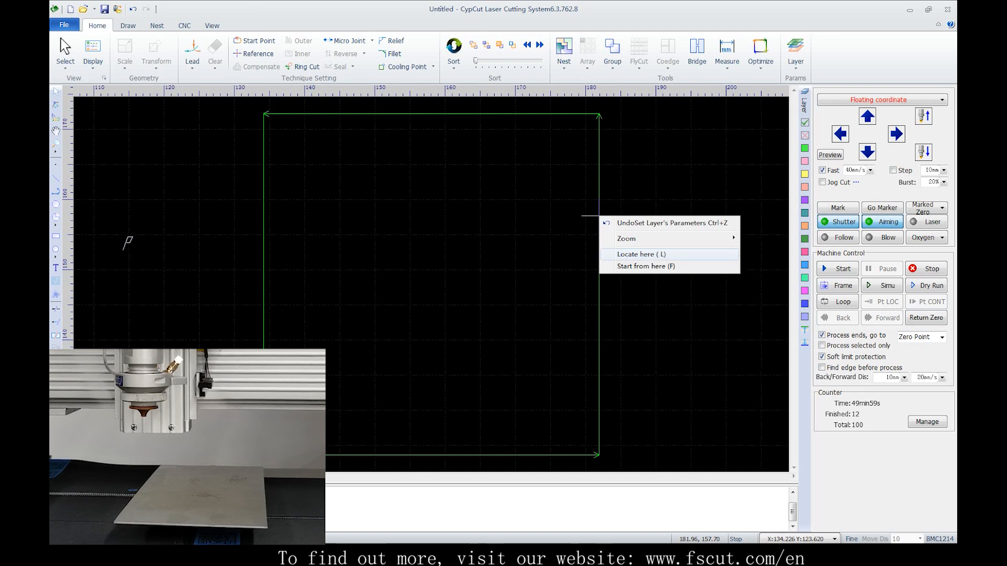
key("Down")
key("Up")
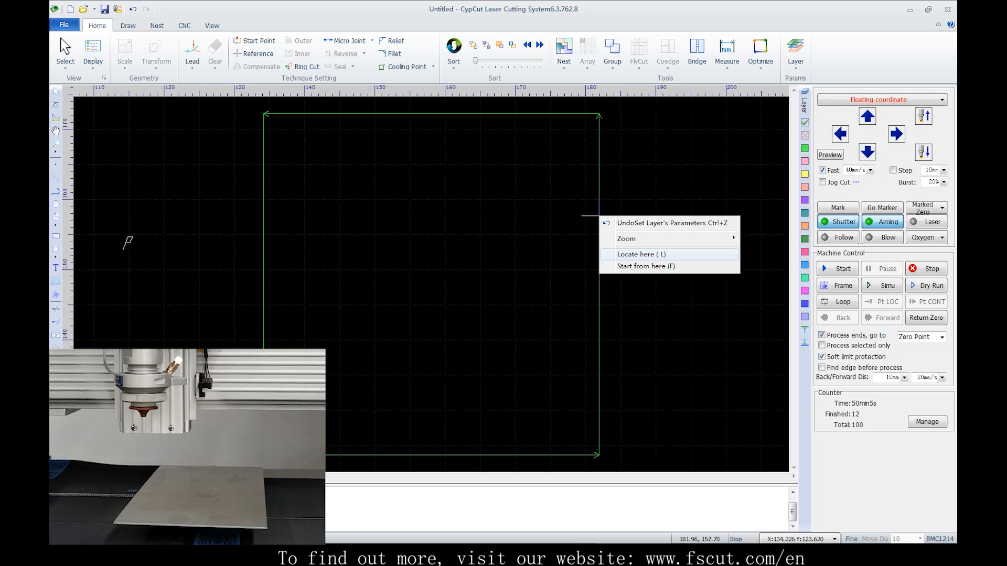
left_click(675, 257)
key("Return")
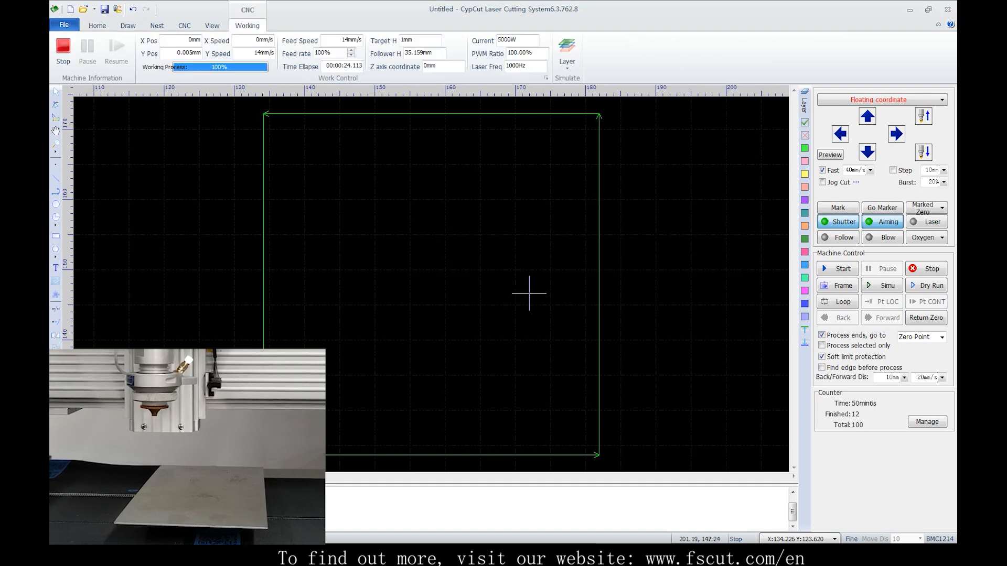
left_click(837, 269)
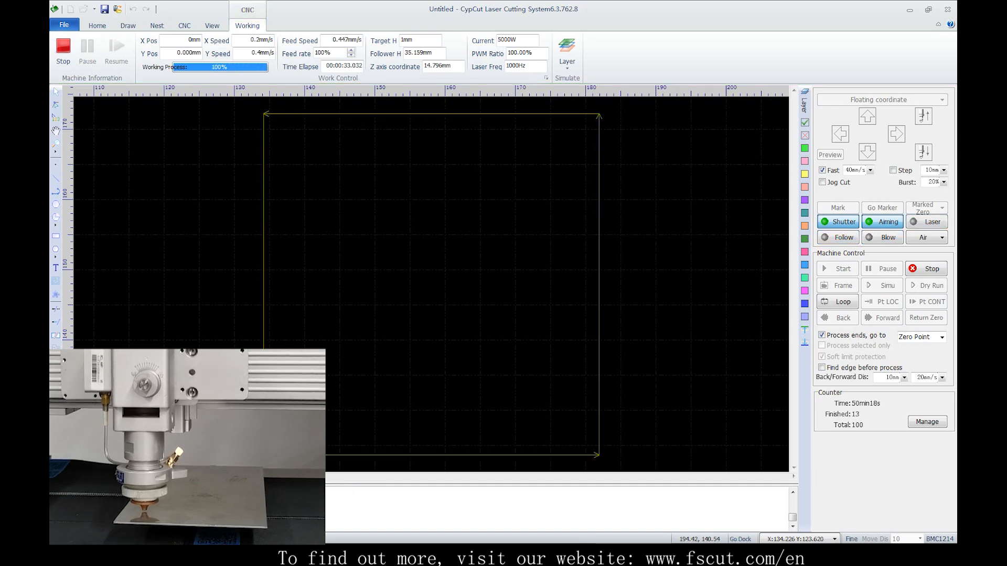
Start processing from a chosen point at about X 161, Y 172 on the square's top edge using Start from here
right_click(451, 112)
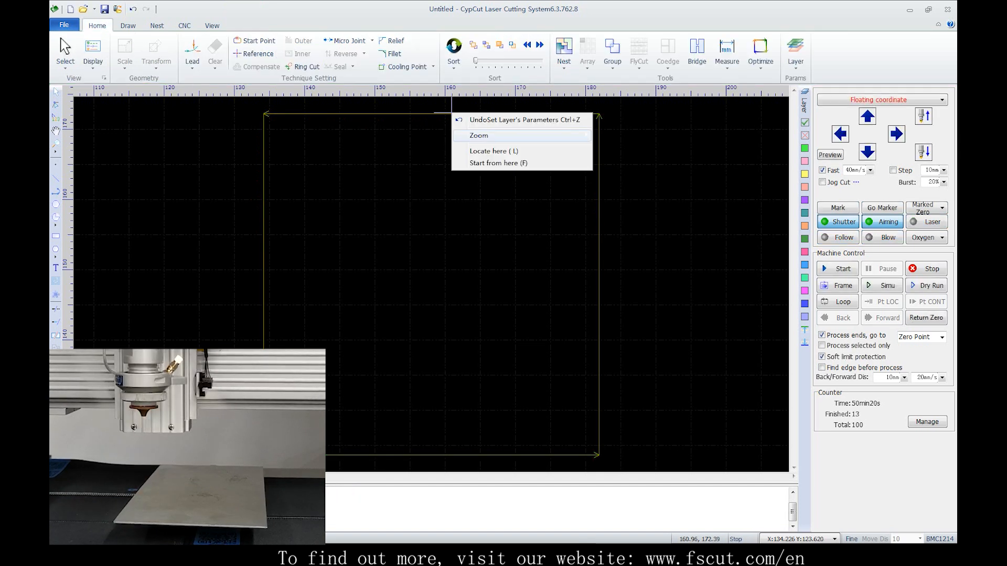
left_click(490, 163)
left_click(468, 290)
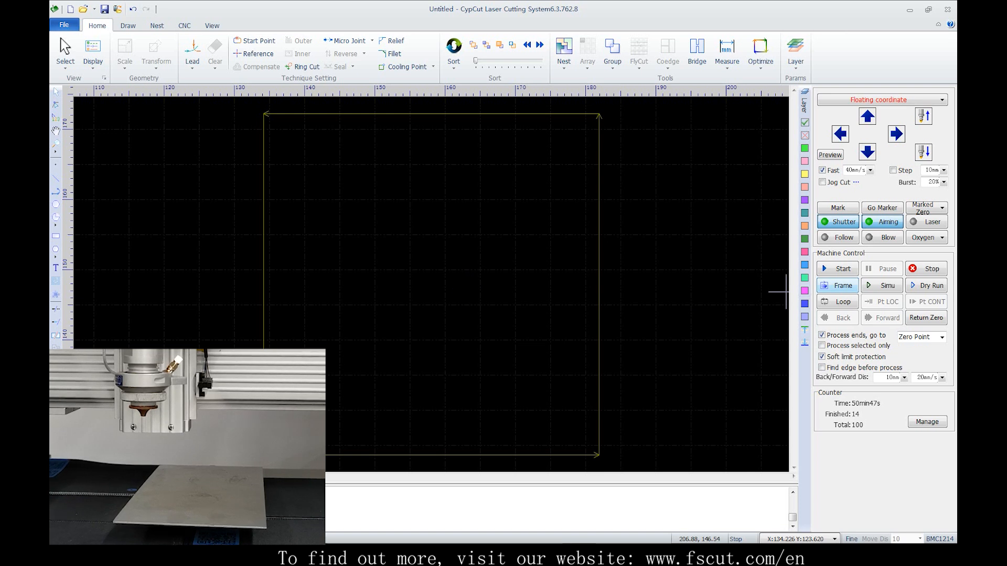
Check the square's path with Frame, Simu and Dry Run, one after another
left_click(838, 285)
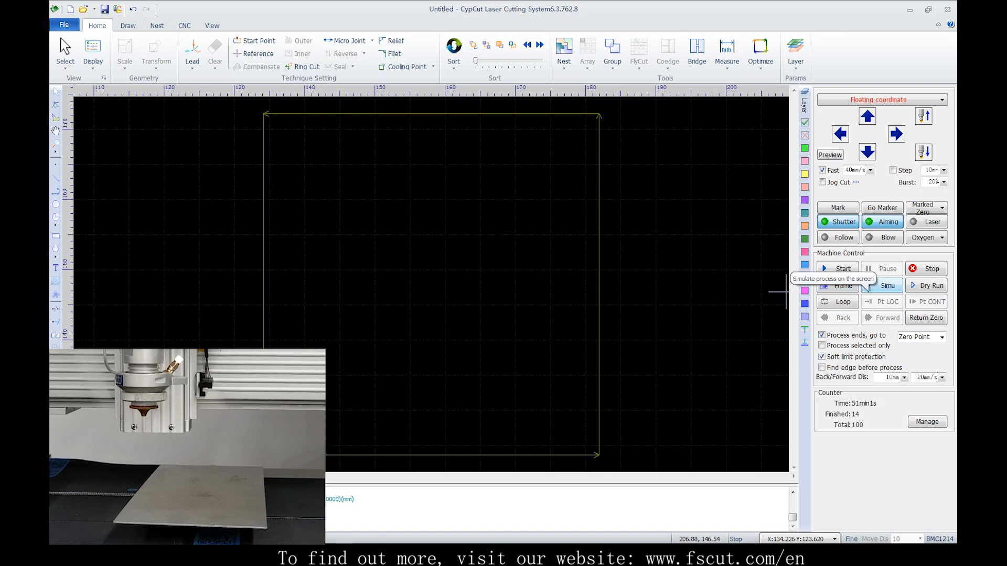
left_click(886, 285)
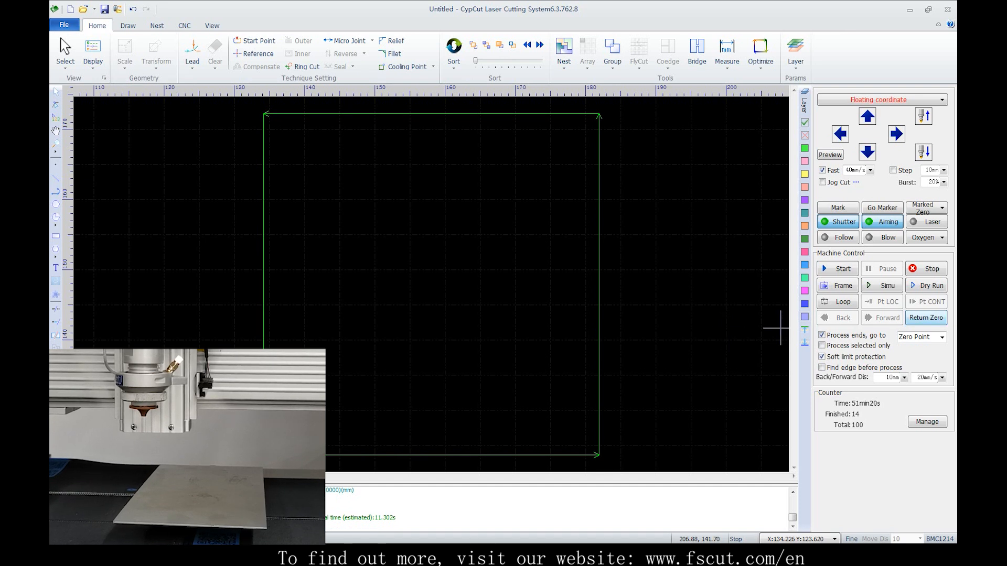
left_click(926, 285)
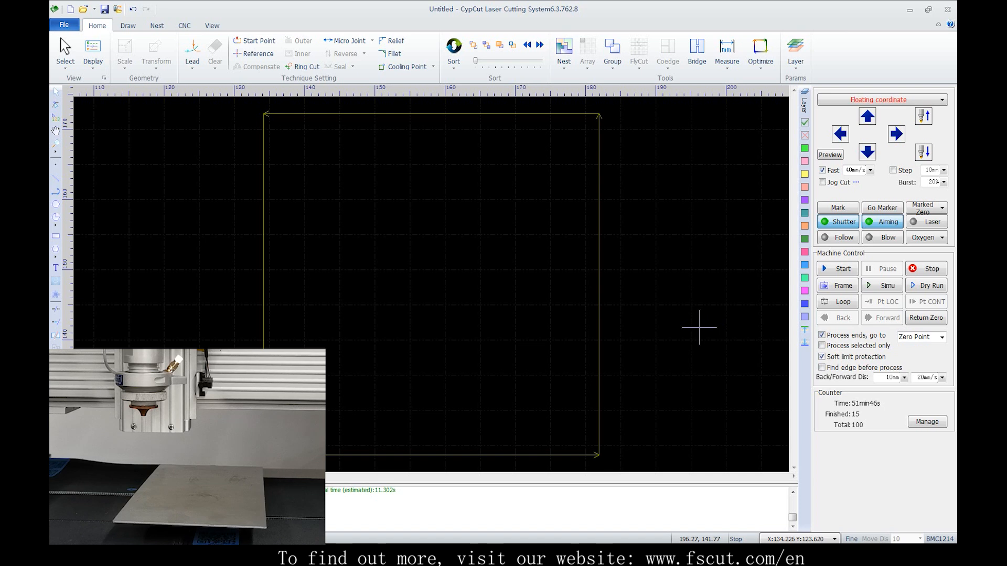
Jog the head up and right to about X 142, Y 142 and bring it back with Return Zero
left_click(867, 117)
left_click(896, 134)
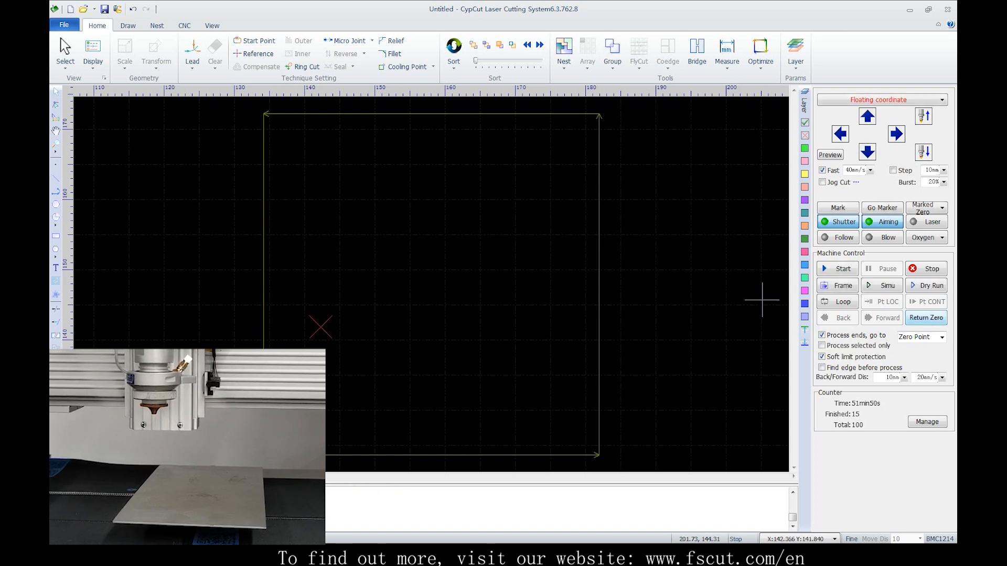
left_click(926, 318)
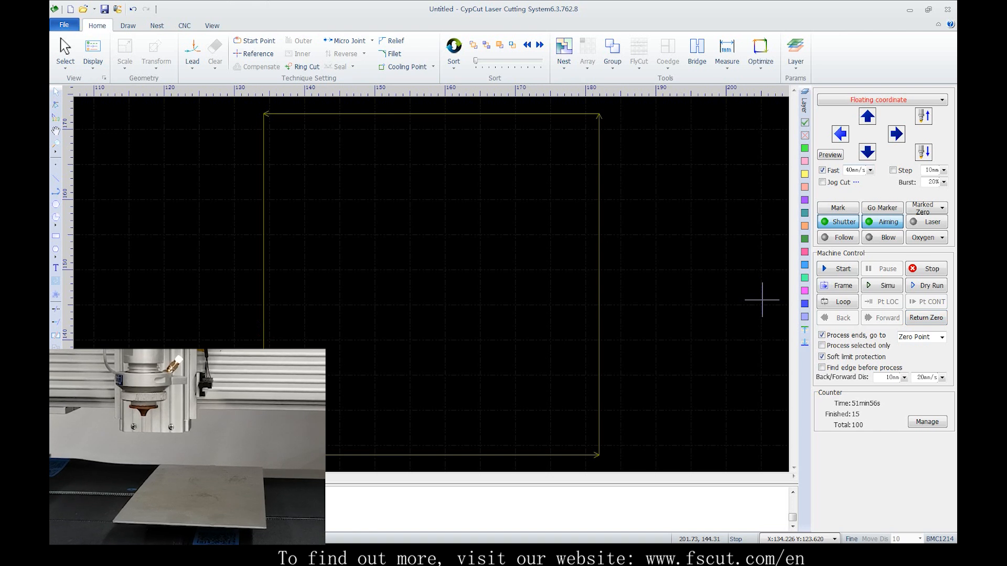
Jog the head left and up to about X 106, Y 146 and send it back to the zero point
left_click(840, 134)
left_click(867, 116)
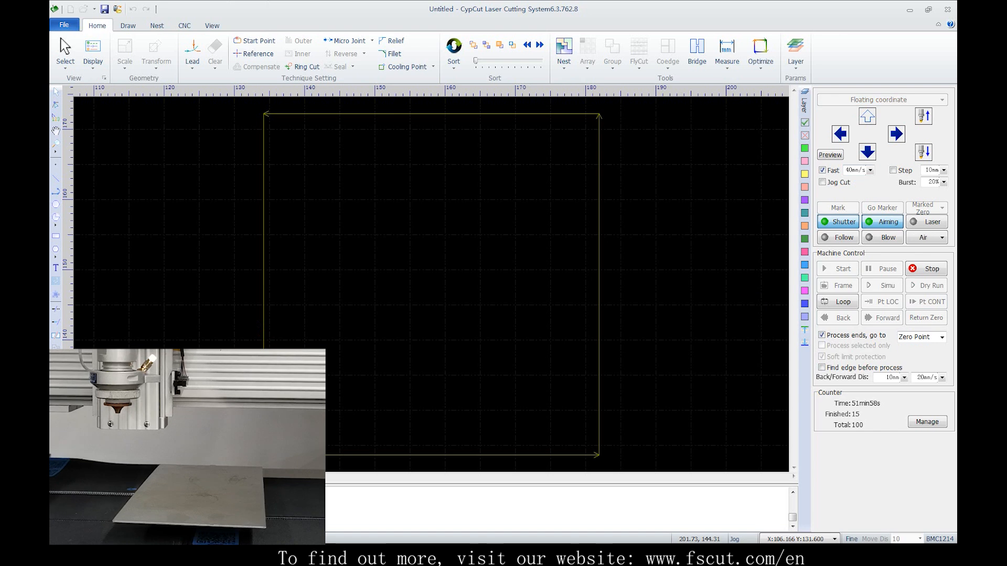
scroll(516, 259, "down", 3)
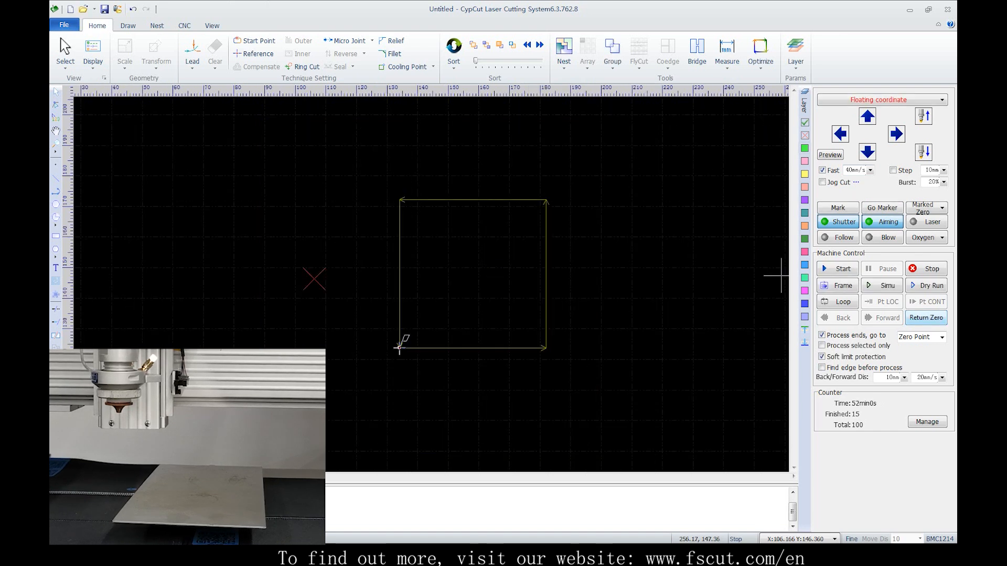
left_click(926, 318)
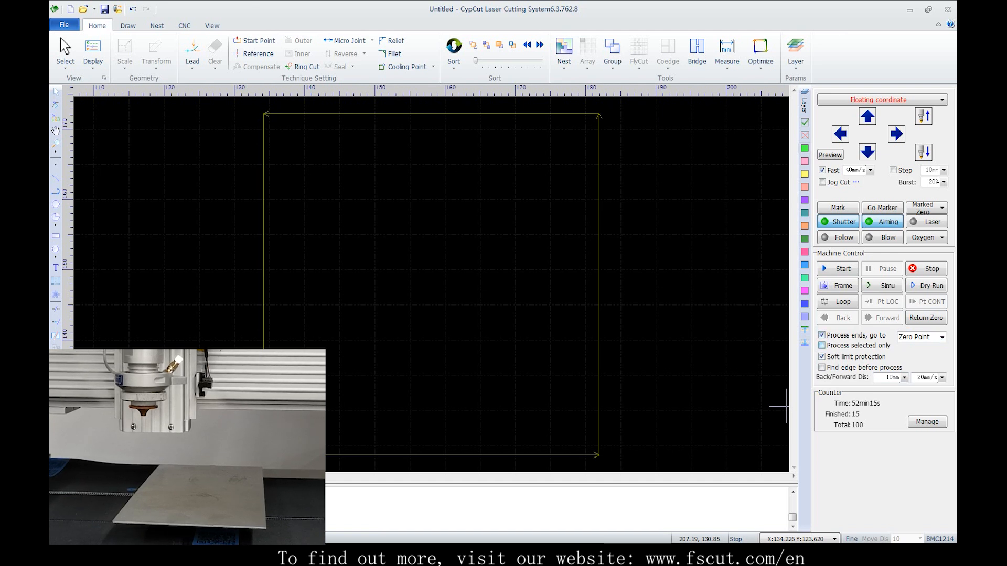
With Process selected only enabled, draw a circle of about 11.7 mm radius inside the square and process it, accepting sorting
left_click(822, 345)
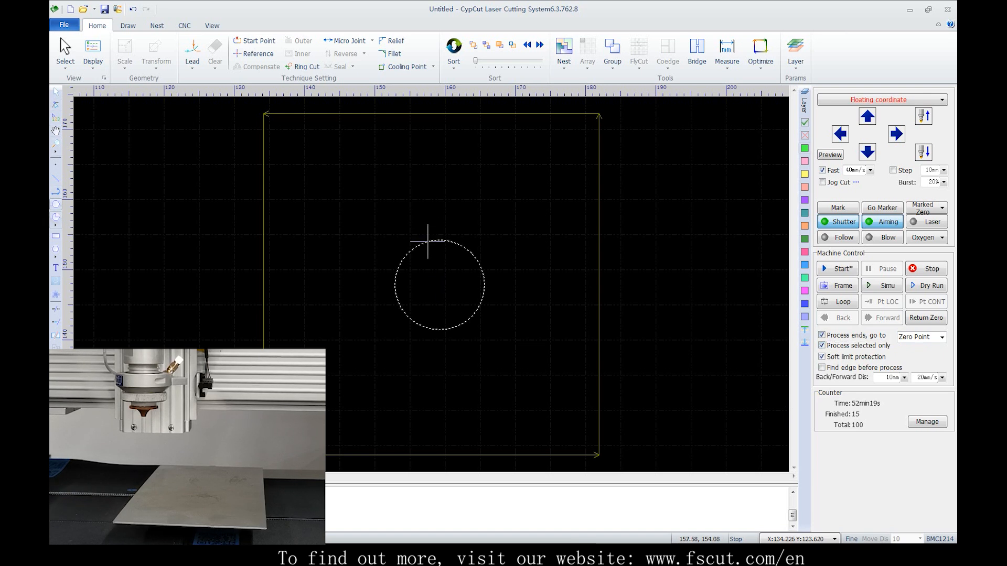
left_click_drag(439, 284, 427, 202)
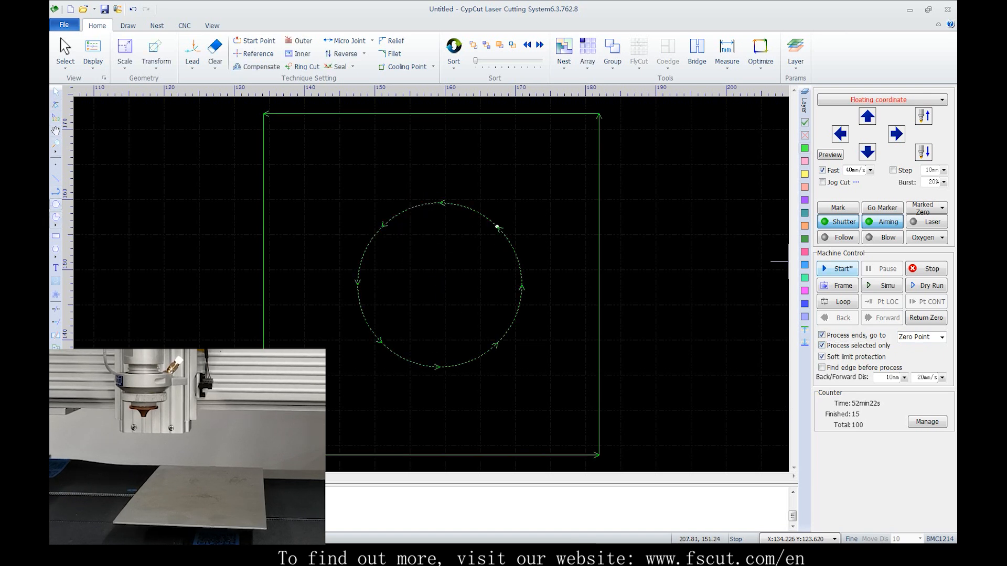
left_click(837, 268)
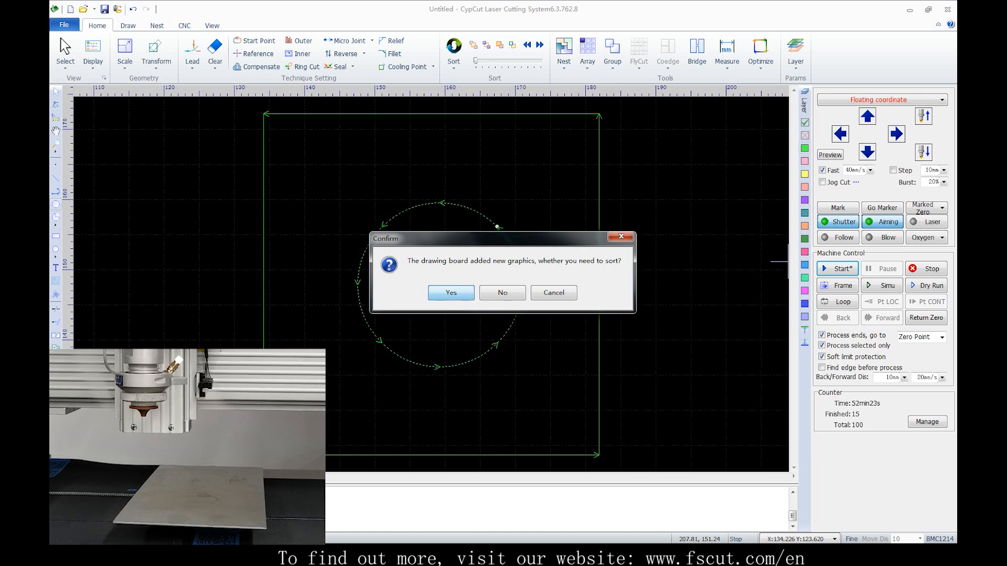
left_click(452, 293)
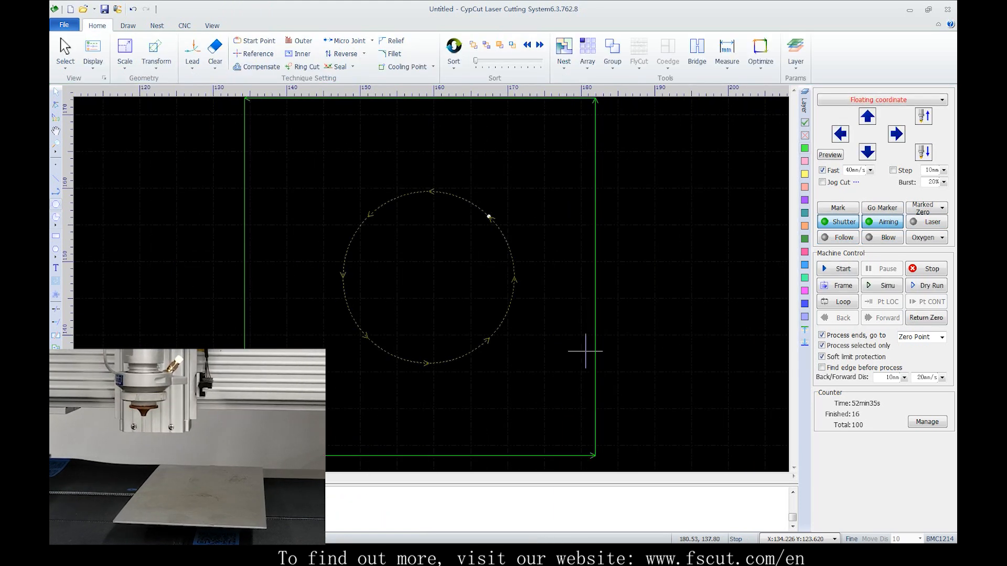
Try to turn off soft limit protection and decline the confirmation
scroll(563, 352, "down", 2)
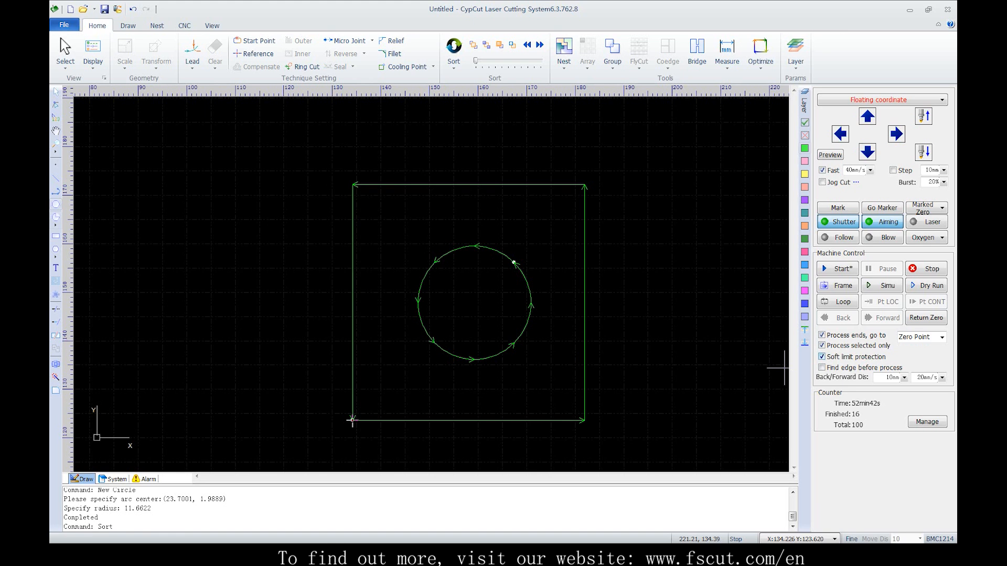
left_click(821, 357)
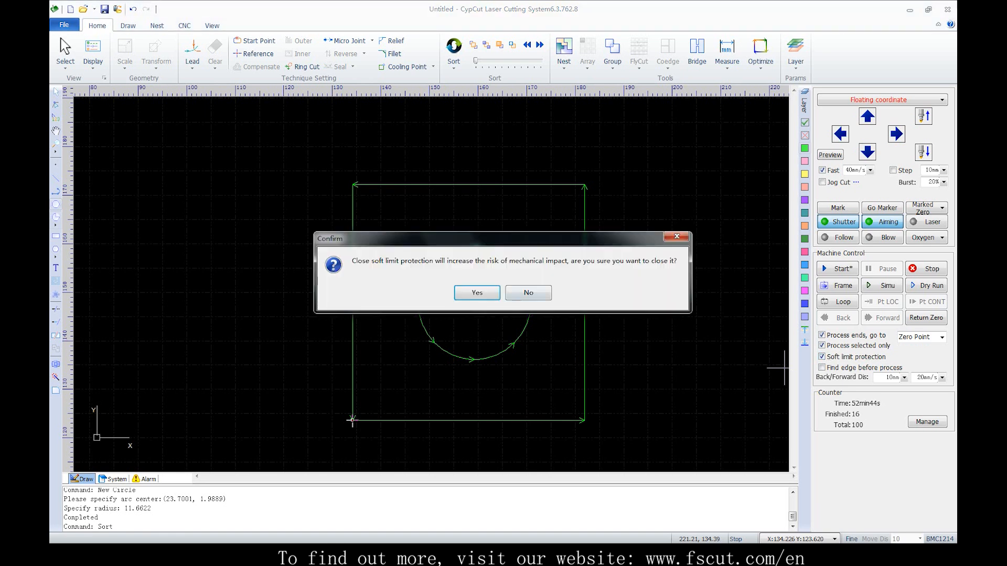
left_click(528, 293)
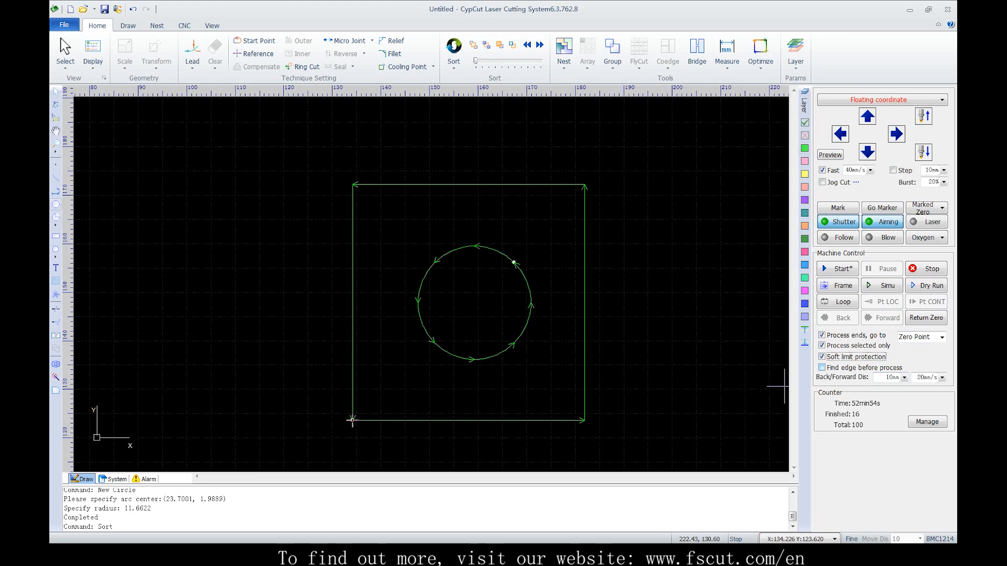
Enable Find edge before process and open the BCS100 find edge settings from the CNC functions
left_click(822, 367)
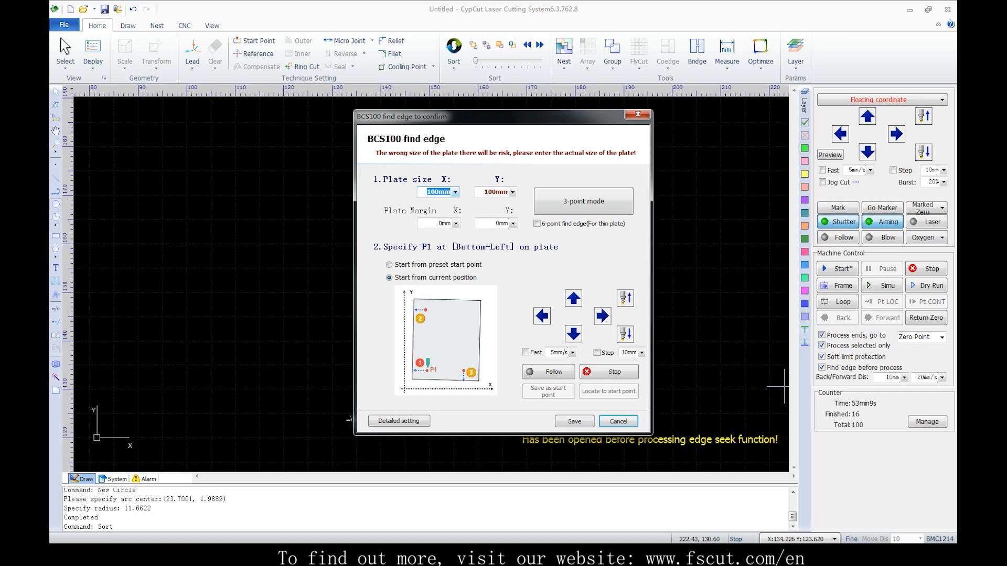
left_click(637, 114)
left_click(184, 25)
left_click(211, 53)
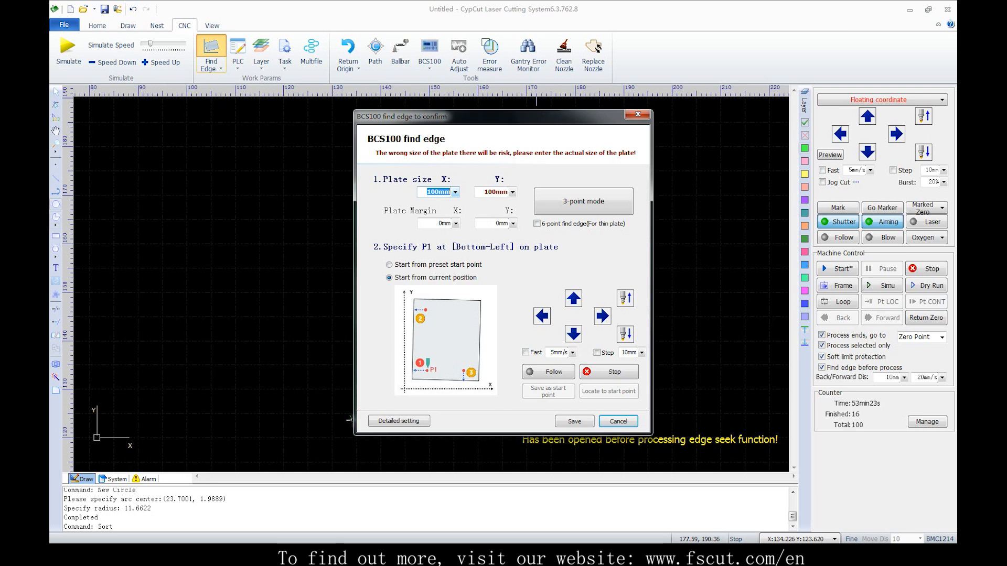
Set the plate size to 120 mm in X and Y and the plate margins to 2 mm each
left_click(442, 224)
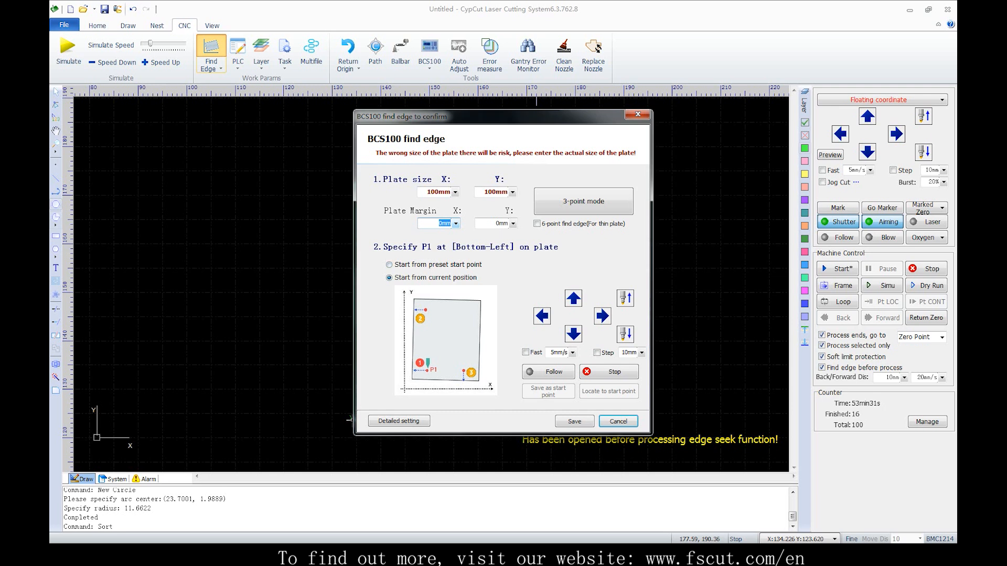
left_click(439, 192)
type("120")
key("Tab")
type("12")
key("Tab")
type("2")
key("Tab")
type("2")
key("Tab")
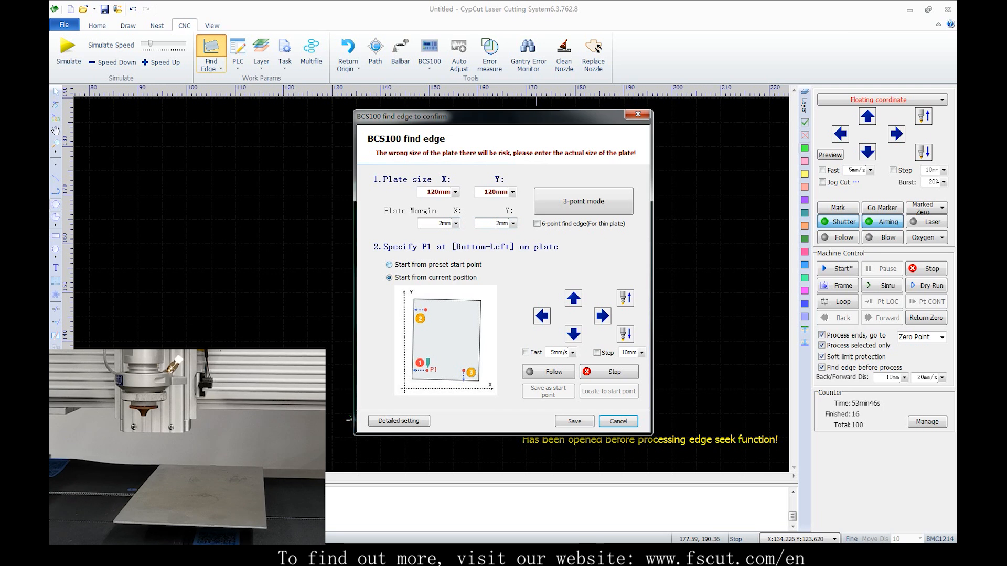
Using Start from current position, fast-jog the head to about X 148, Y 140 and run 3-point edge finding
left_click(389, 277)
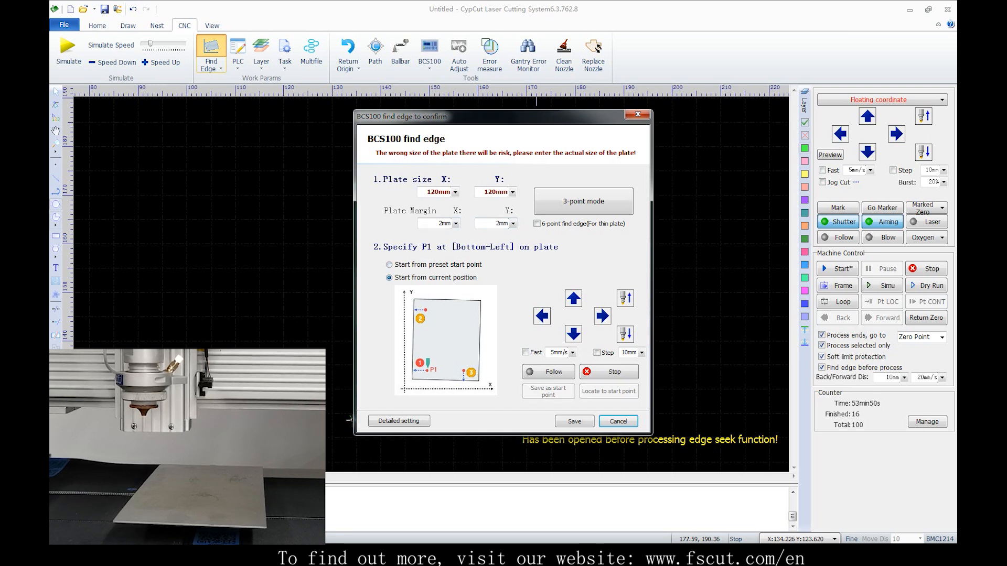
left_click(573, 298)
left_click(602, 316)
left_click(526, 353)
left_click(603, 316)
left_click(573, 299)
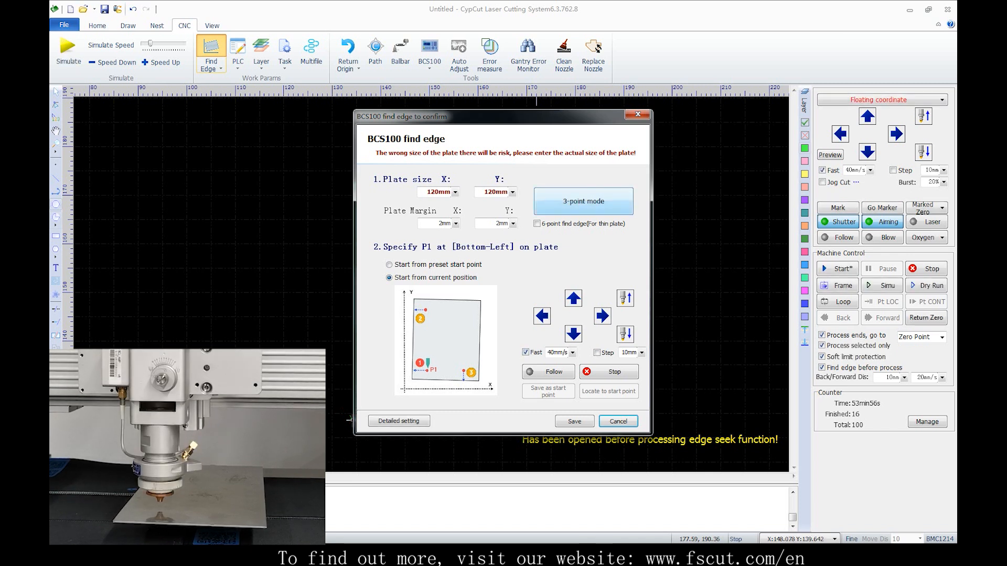
left_click(583, 202)
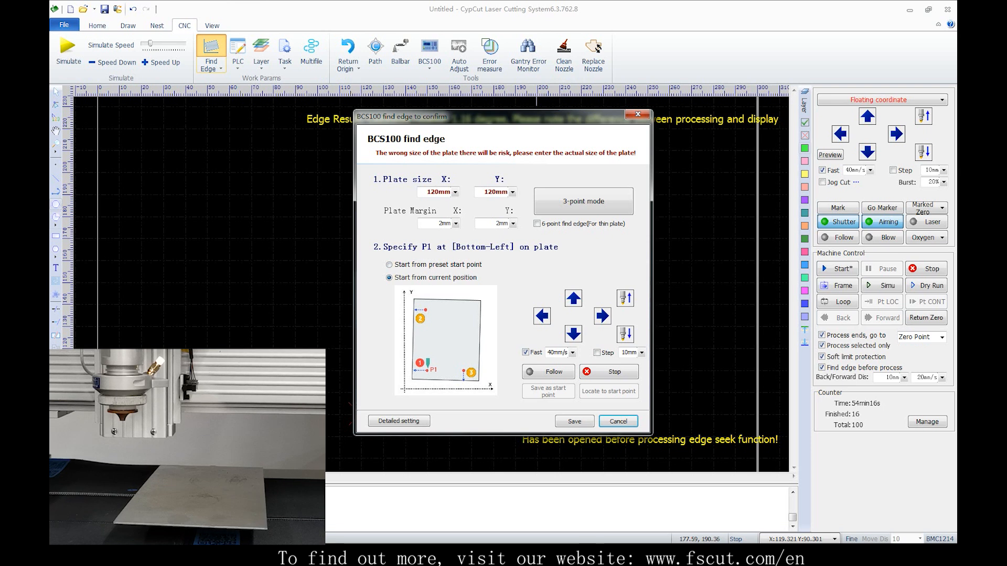
Choose Start from preset start point, jog the head to about X 160, Y 183, run 3-point edge finding, and save the settings
left_click(389, 265)
left_click(573, 298)
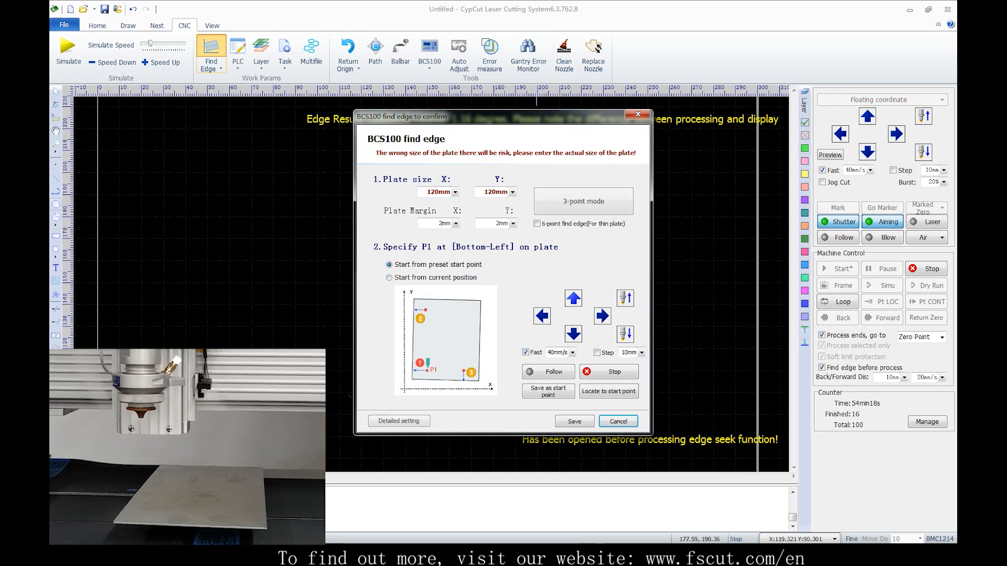
left_click(602, 316)
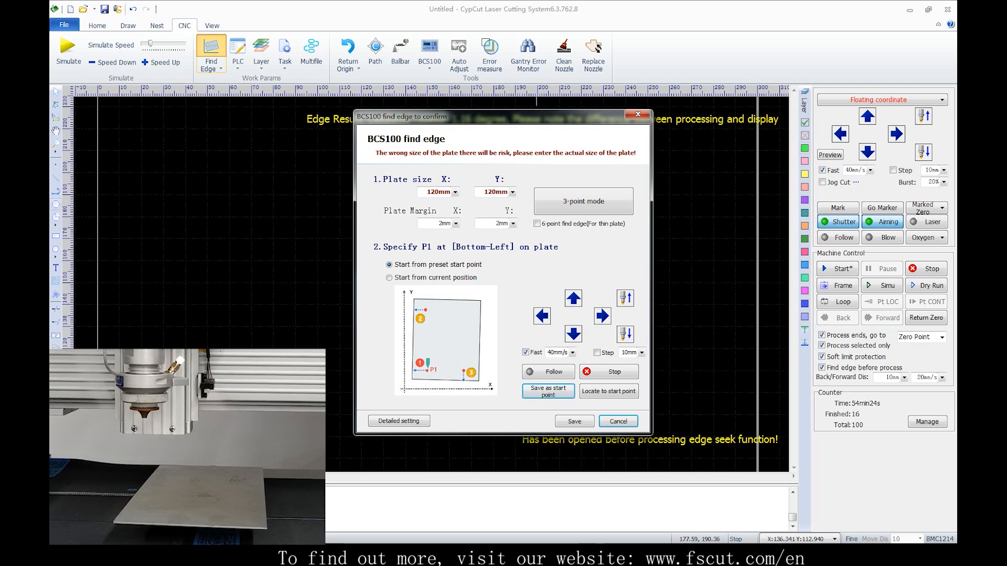
left_click(573, 297)
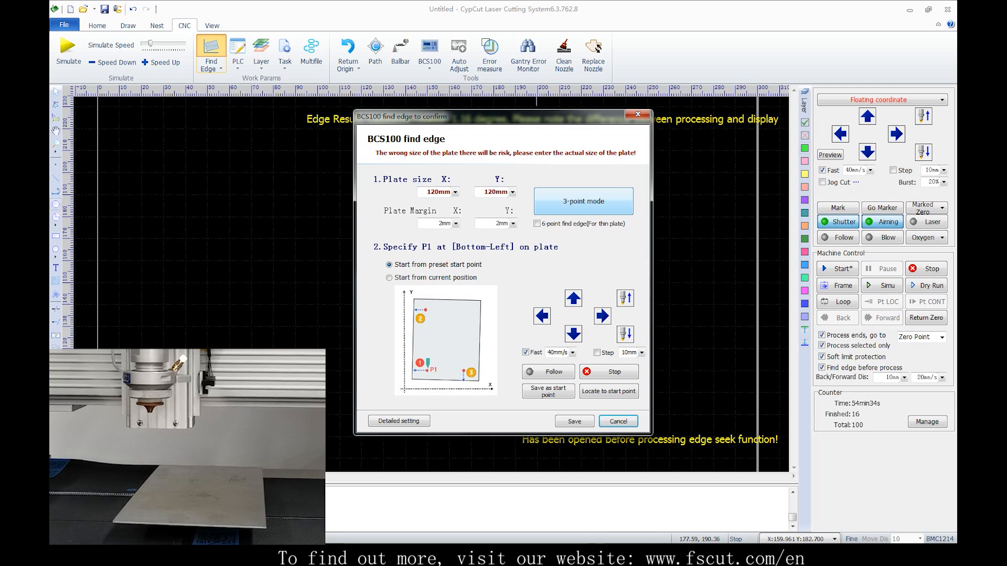
left_click(583, 202)
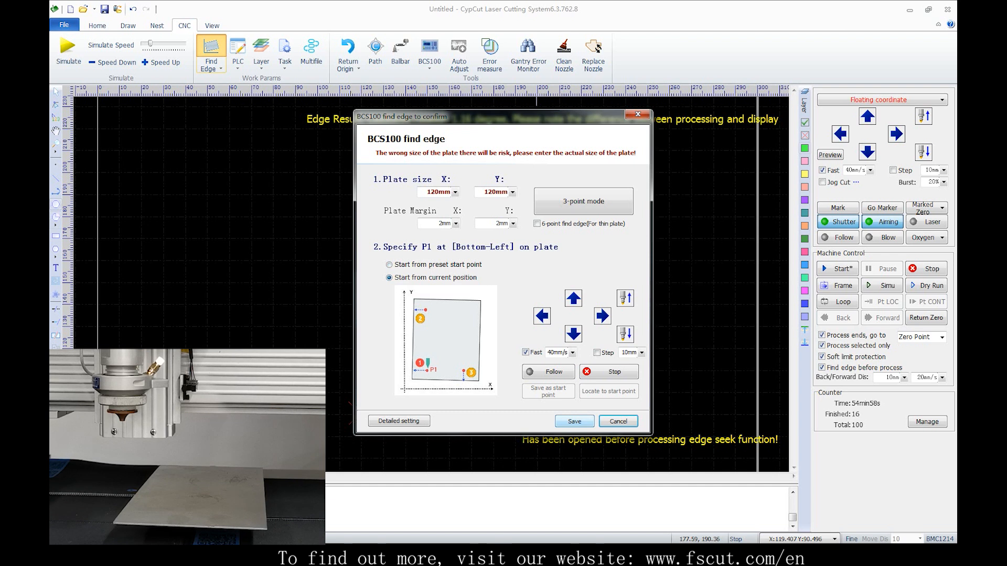
left_click(575, 421)
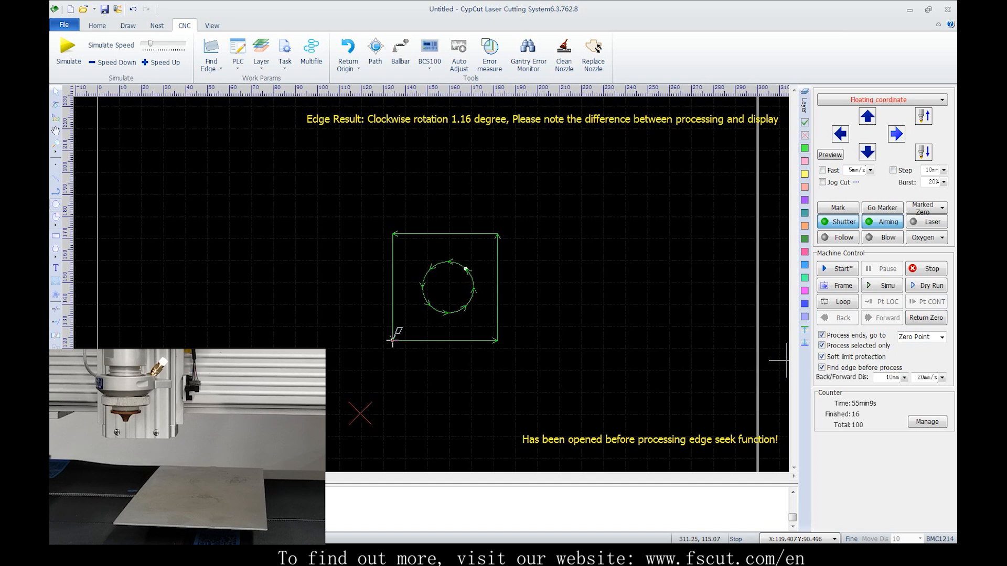
Jog the head right and up in Fast mode to about X 149, Y 117
key("Right")
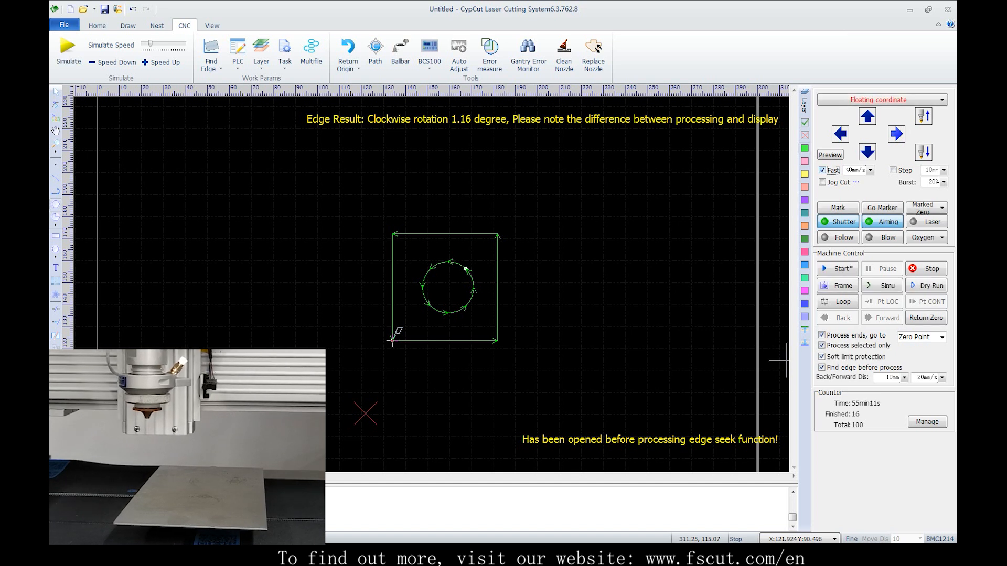
key("Right")
key("Up")
key("Right")
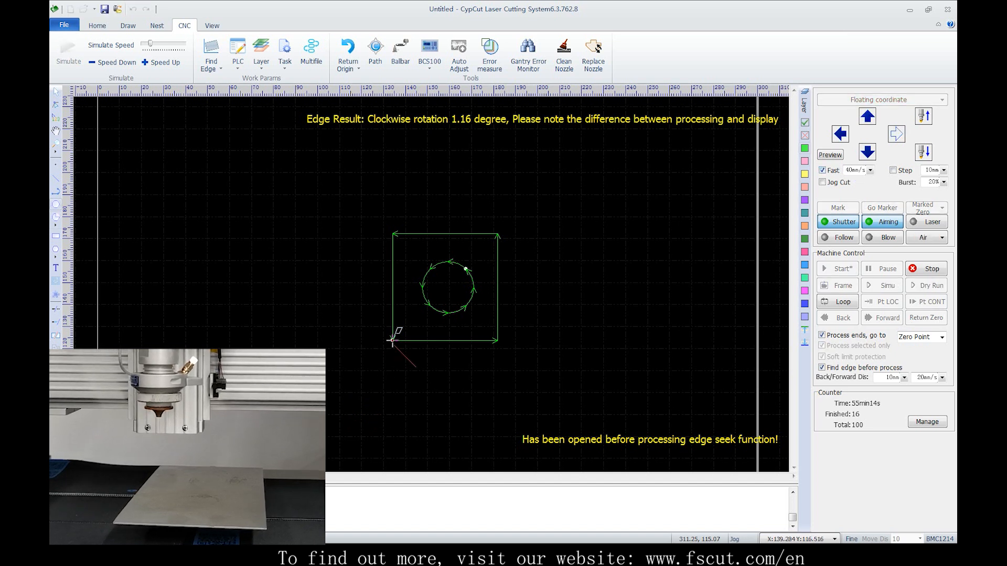
key("Up")
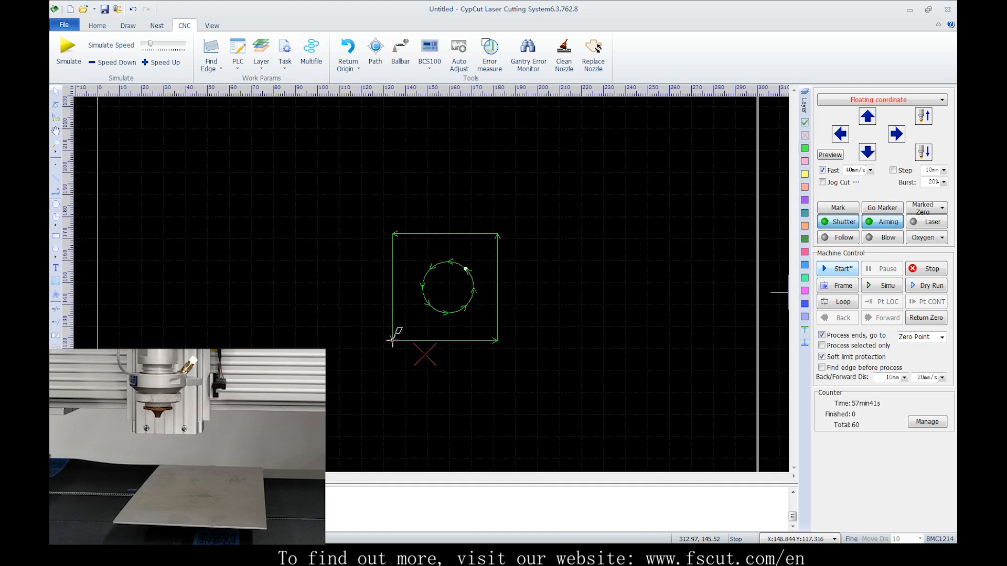
Start processing the part, stop it partway through the circle, and save the interrupted task as 66
left_click(837, 269)
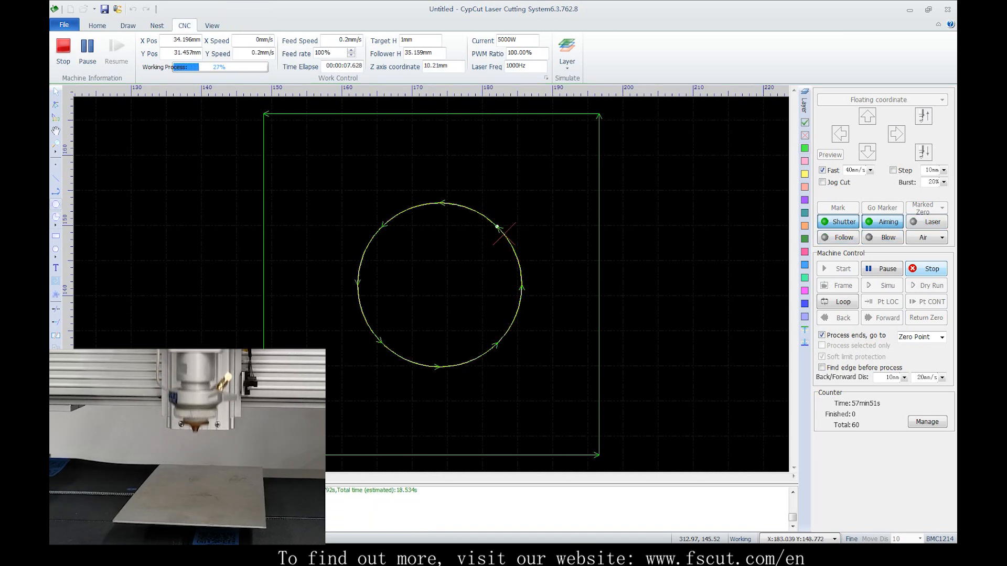
left_click(285, 62)
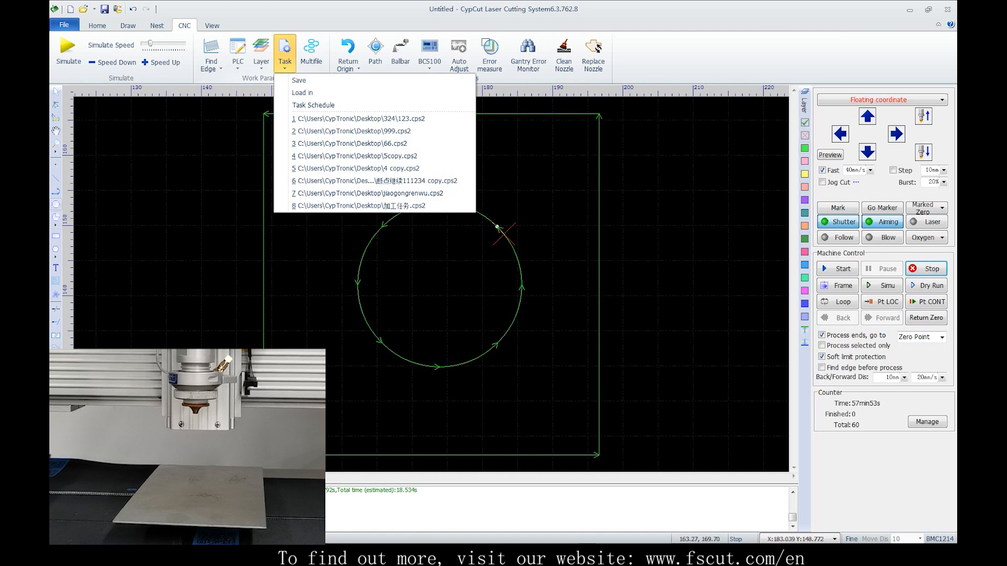
left_click(301, 80)
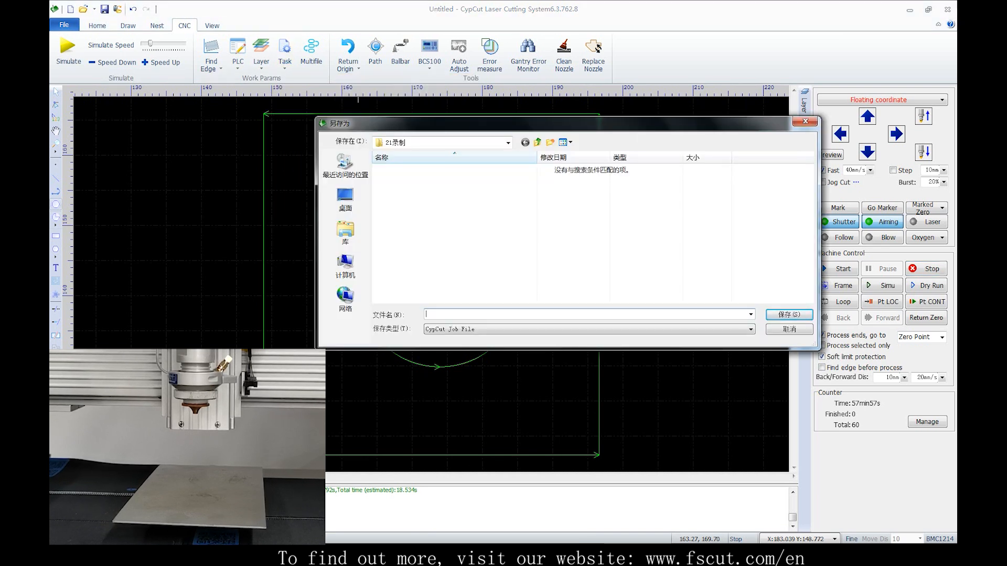
type("66")
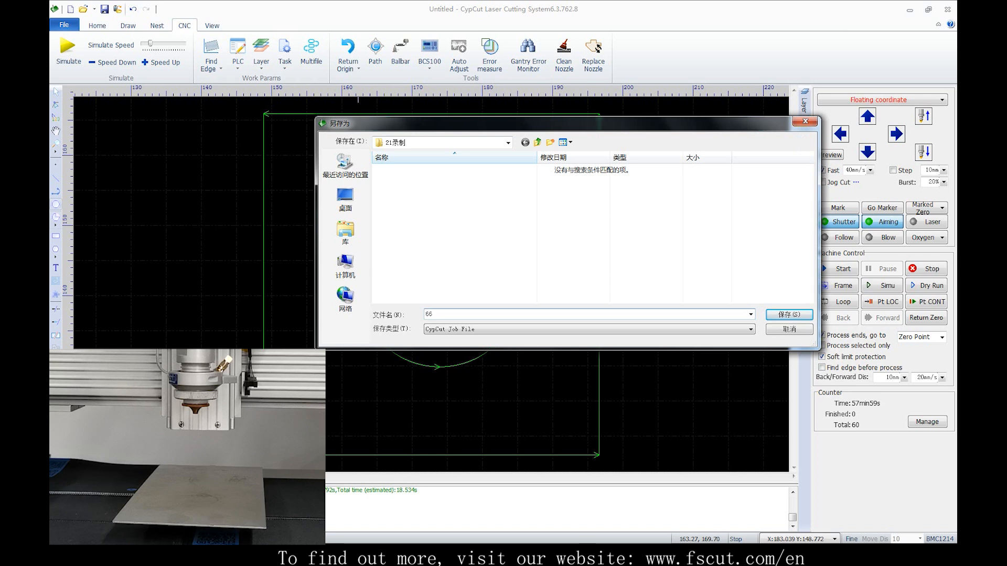
key("Return")
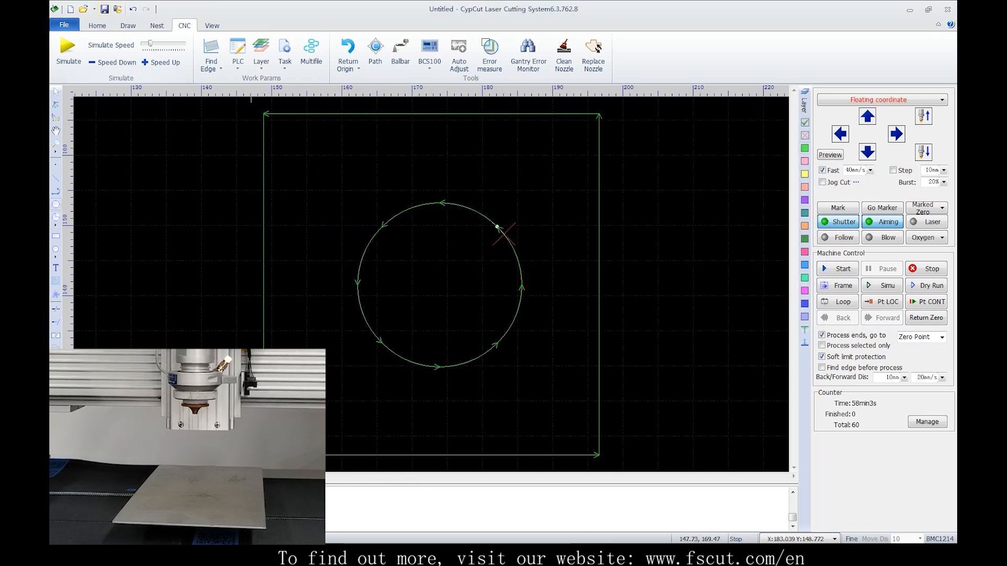
Open the urgent-task drawing 任务加急演示.lxds
left_click(84, 10)
left_click(510, 292)
double_click(412, 170)
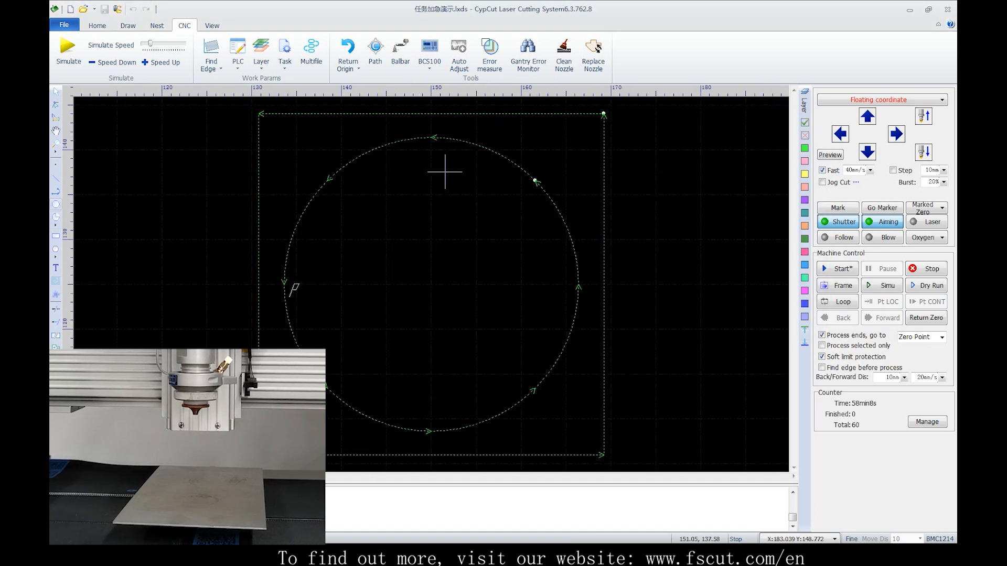
Jog the head up and left in Fast mode to about X 155, Y 218
key("Up")
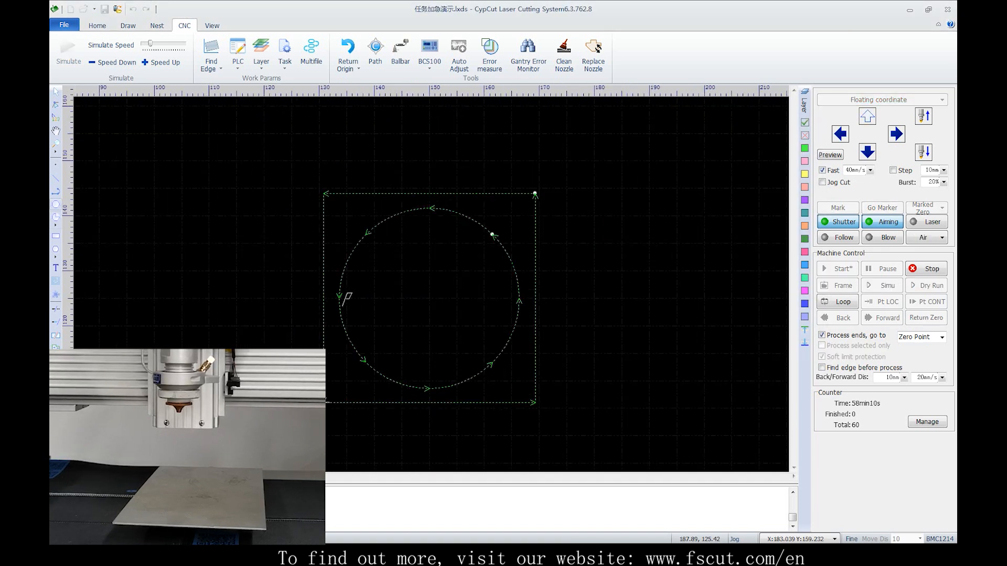
key("Left")
key("Up")
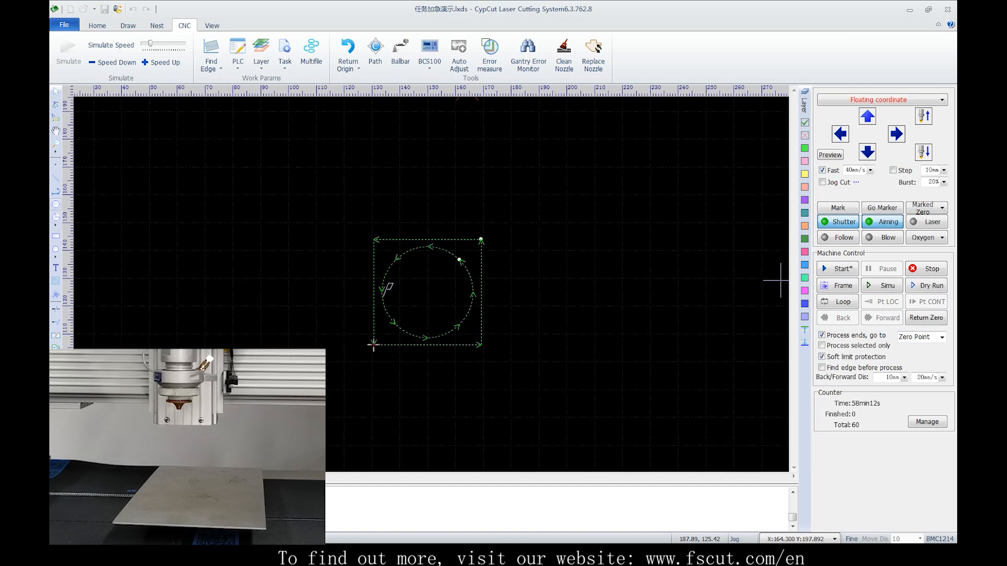
key("Left")
key("Up")
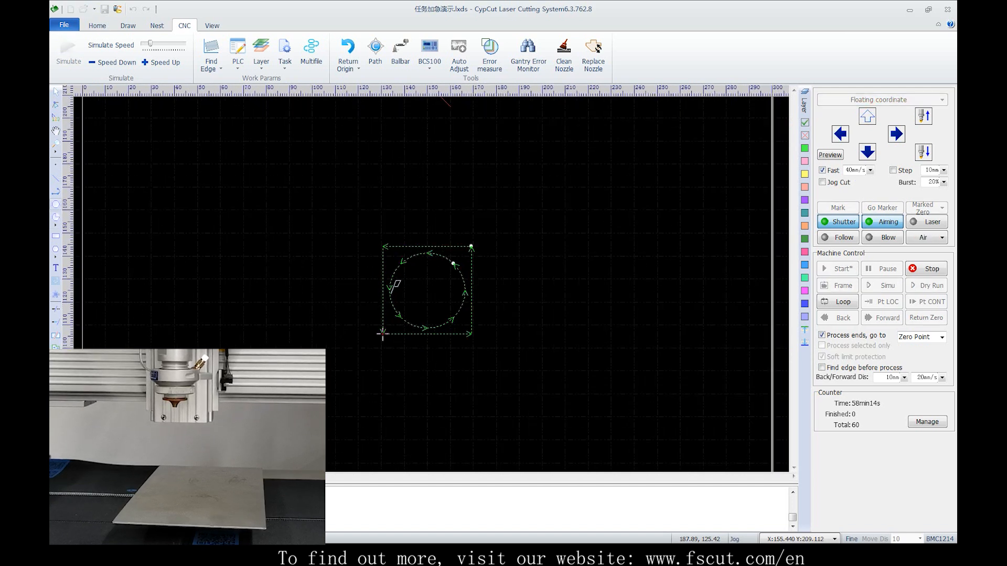
Try to start processing, jog the head down to about Y 191, and process the urgent drawing to completion
left_click(837, 269)
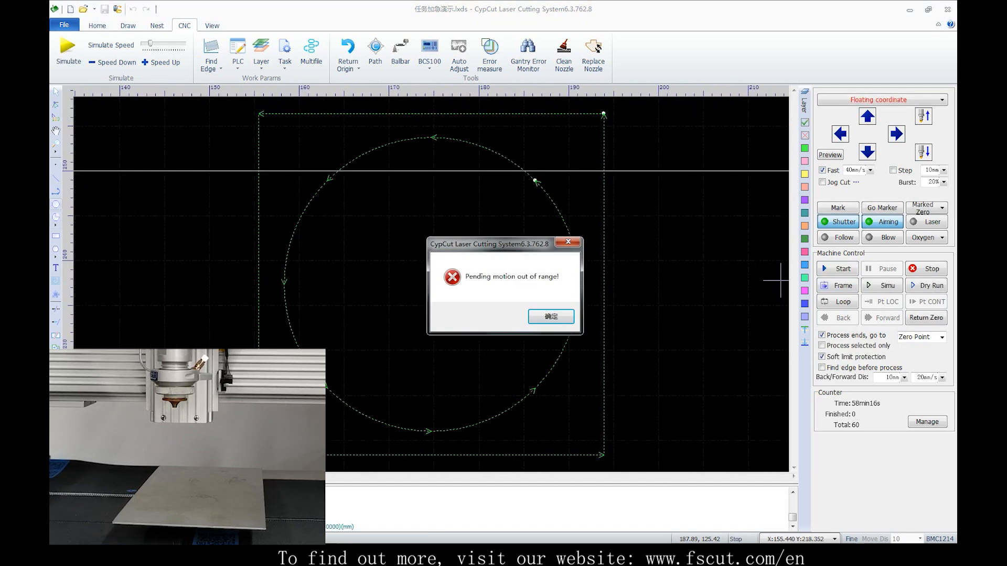
left_click(549, 316)
key("Down")
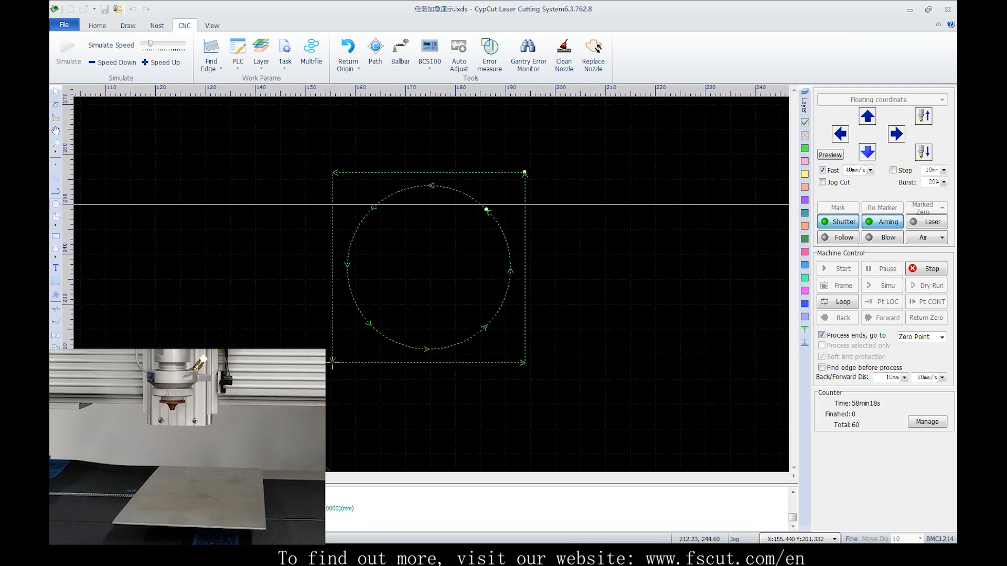
left_click(838, 269)
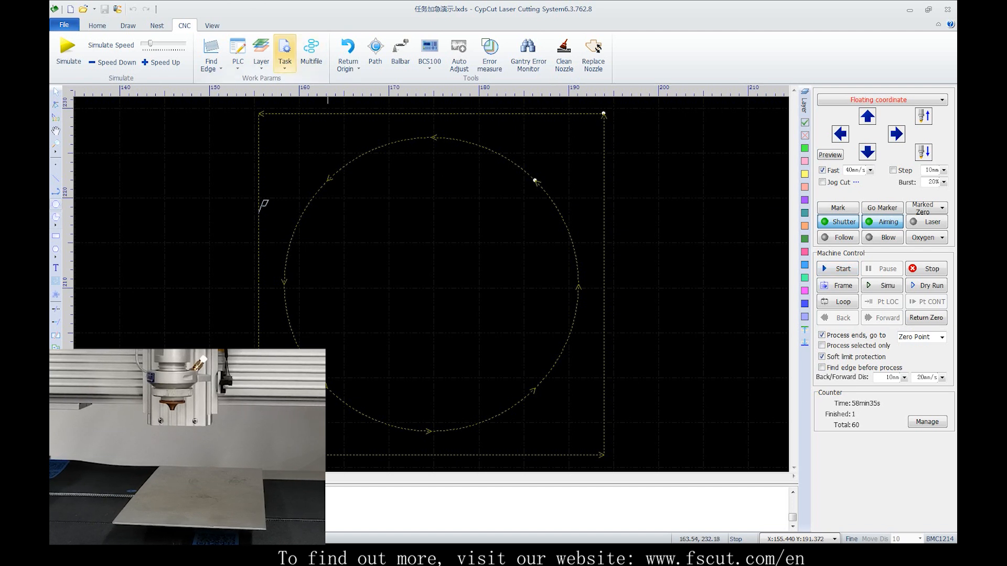
Load the saved task 66.cps2, locate its break point, and resume processing from there
left_click(284, 52)
left_click(294, 91)
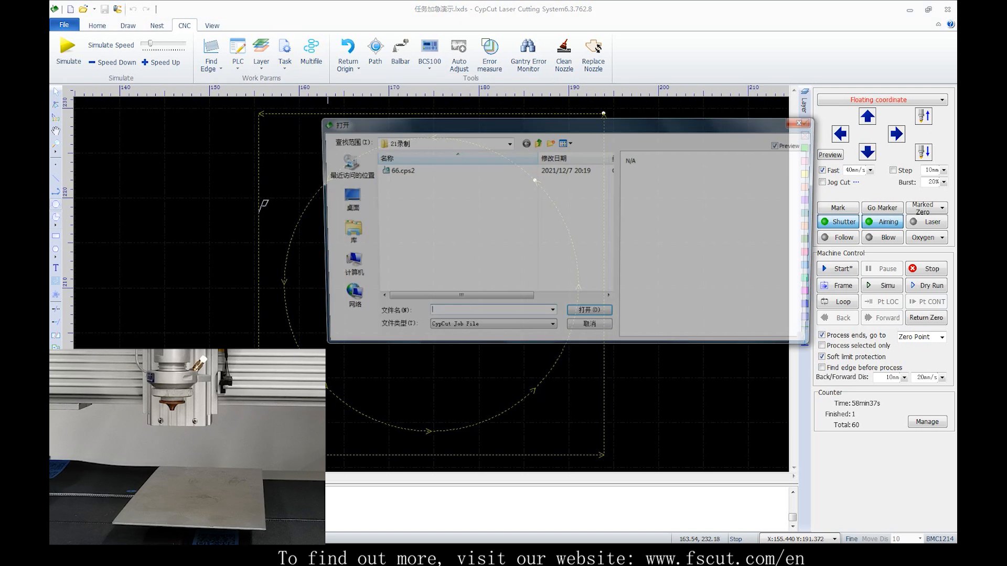
double_click(397, 170)
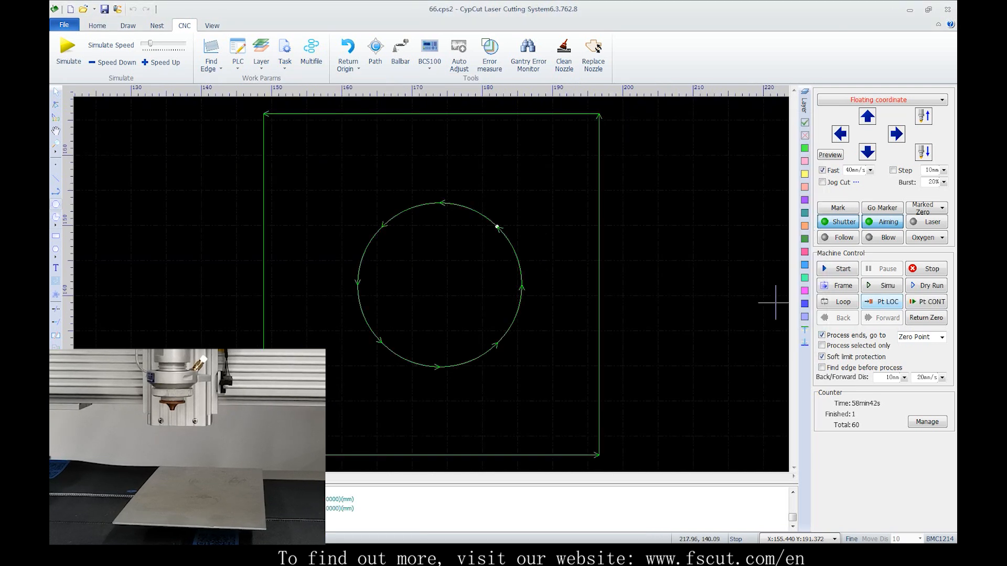
left_click(882, 302)
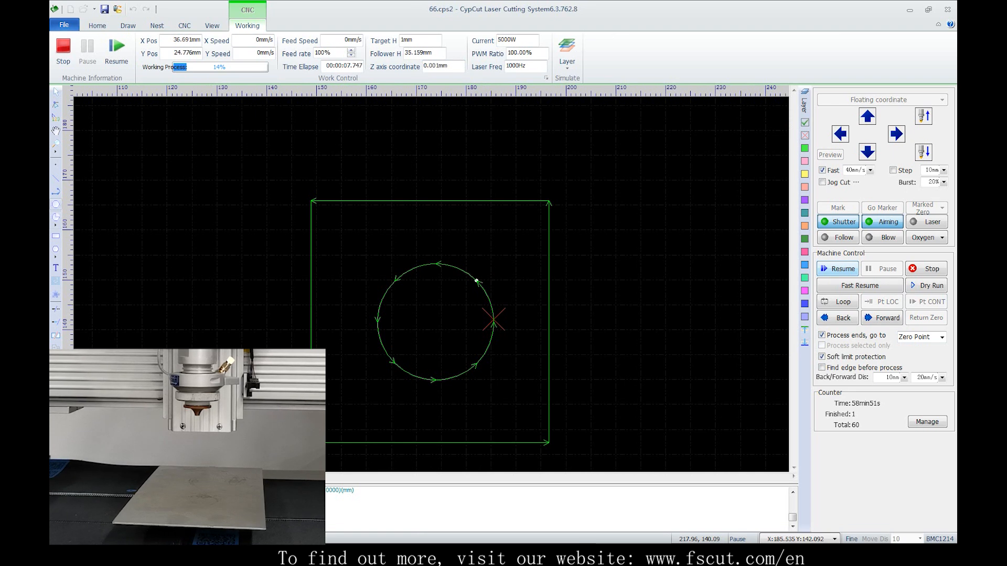
left_click(837, 269)
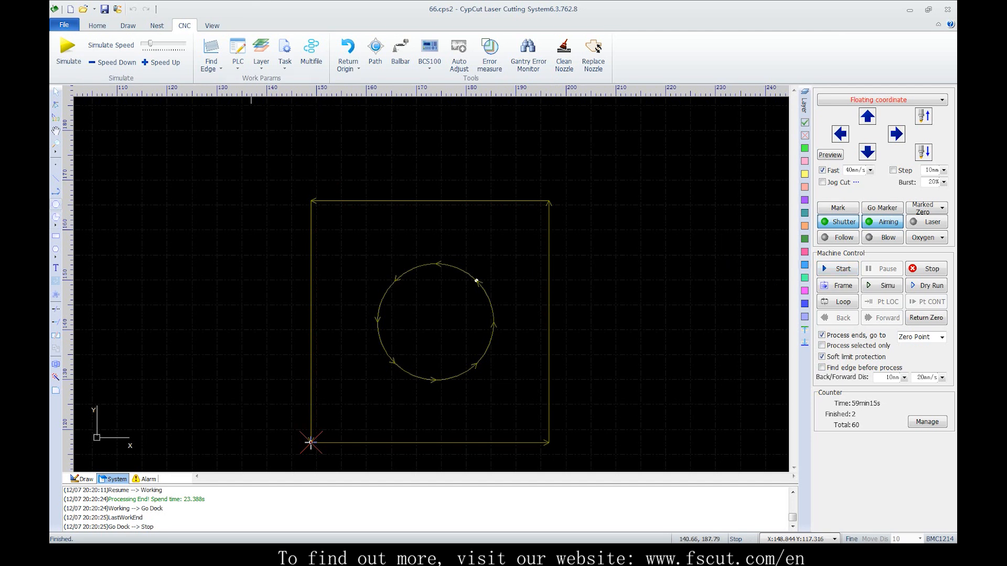
Open the DXF drawing 图层映射示例.dxf
left_click(97, 26)
left_click(795, 63)
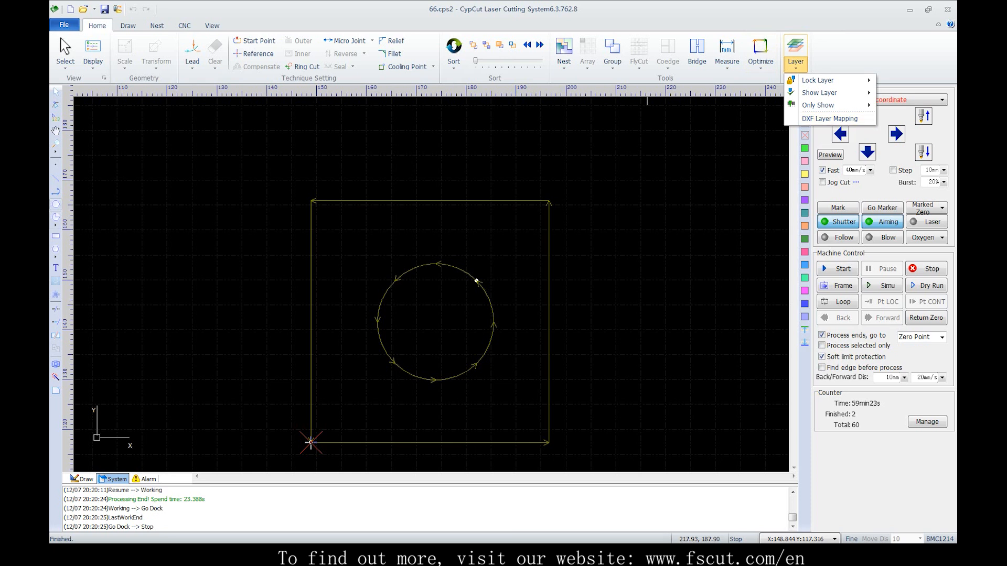
left_click(83, 9)
left_click(414, 181)
double_click(433, 180)
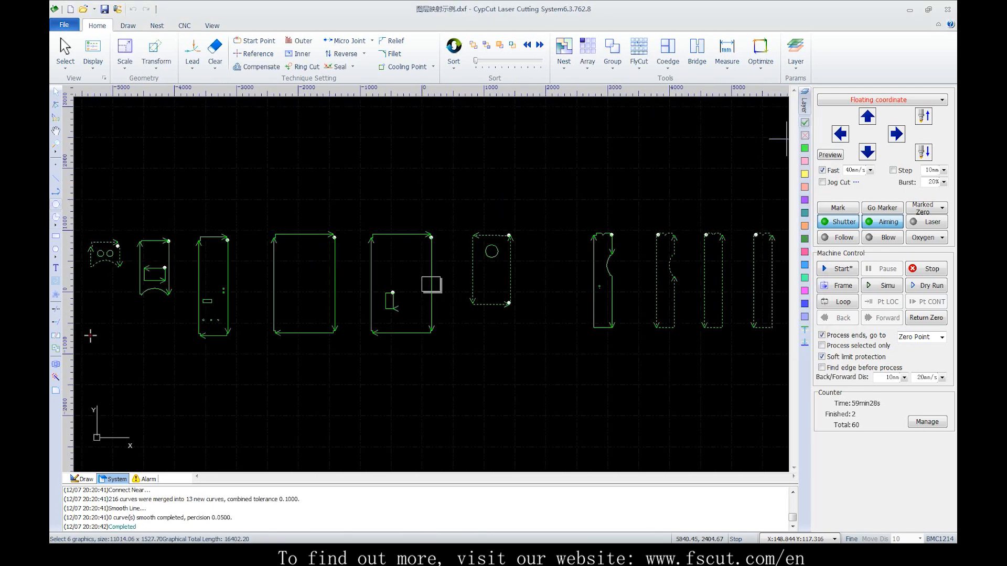
scroll(651, 162, "down", 2)
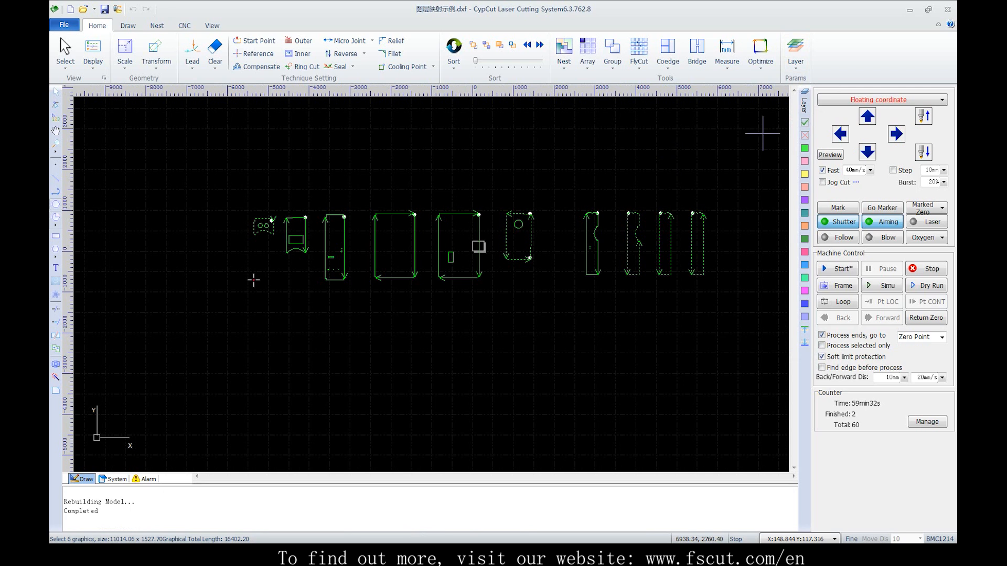
Open DXF Layer Mapping and map DXF layer 0 to layer 1
left_click(796, 52)
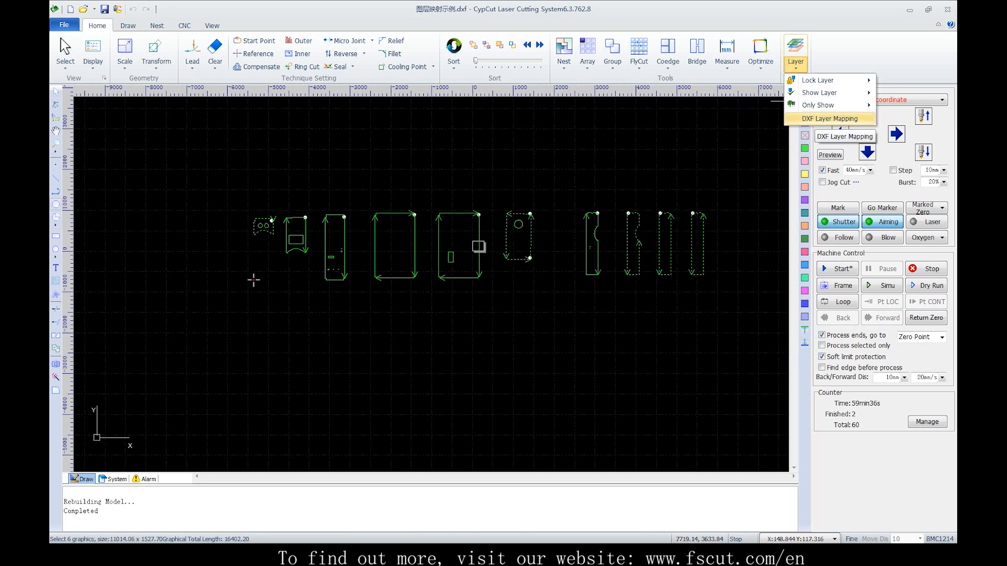
left_click(830, 119)
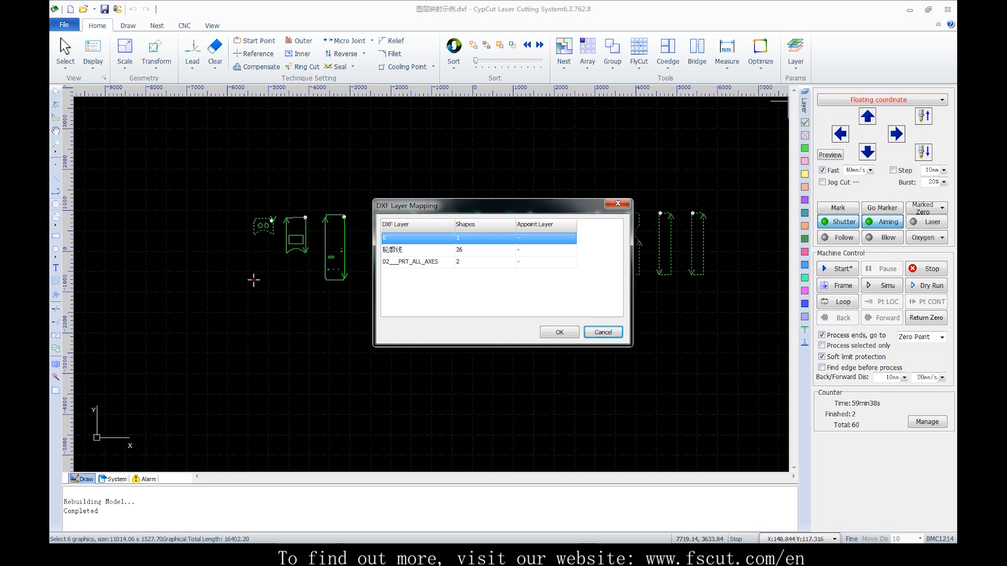
left_click_drag(472, 205, 431, 304)
left_click(532, 336)
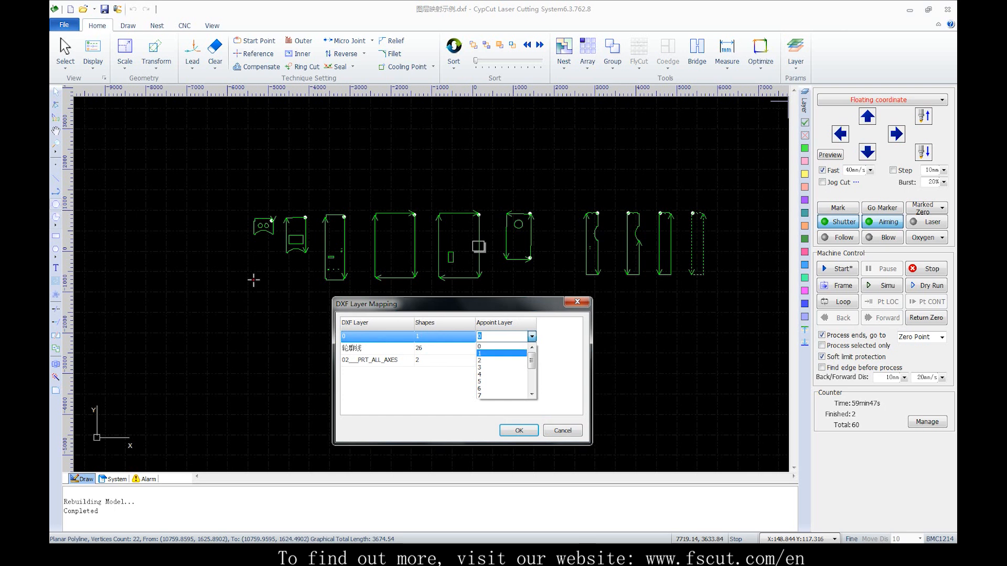
left_click(500, 354)
Map DXF layer 轮廓线 to layer 2 and 02___PRT_ALL_AXES to layer 3, and apply the mapping
left_click(501, 348)
left_click(532, 349)
left_click(501, 373)
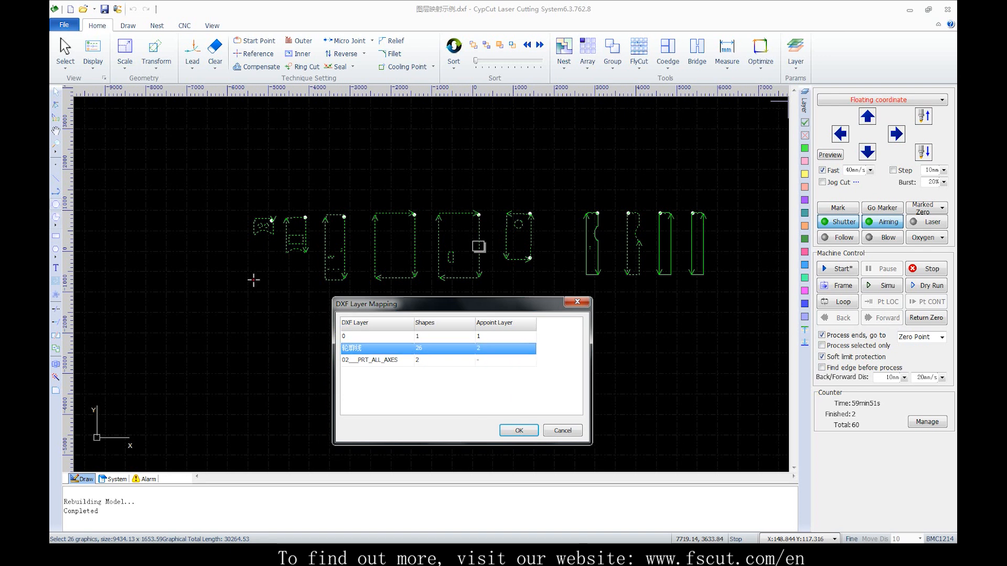
left_click(501, 360)
left_click(532, 360)
left_click(501, 390)
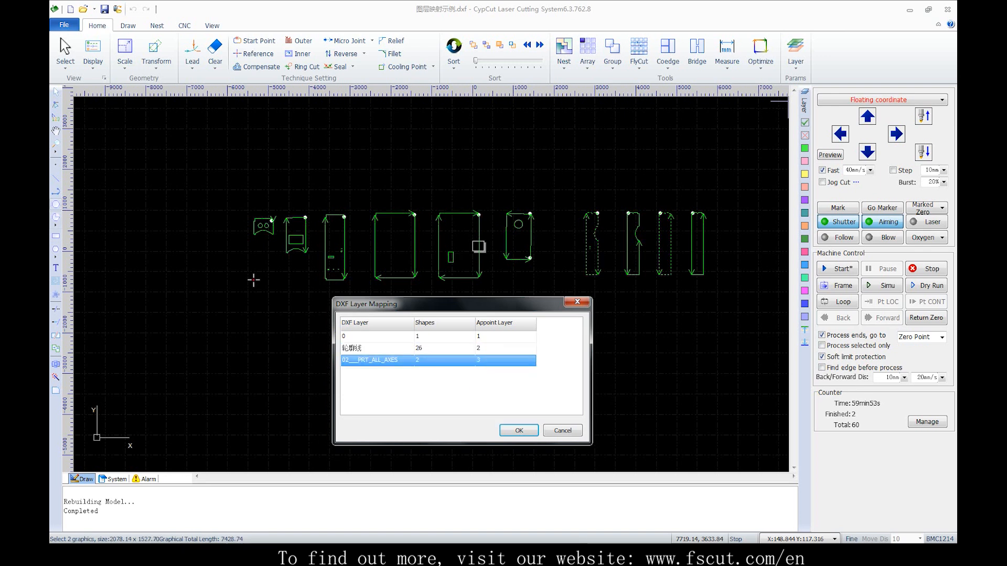
left_click(519, 430)
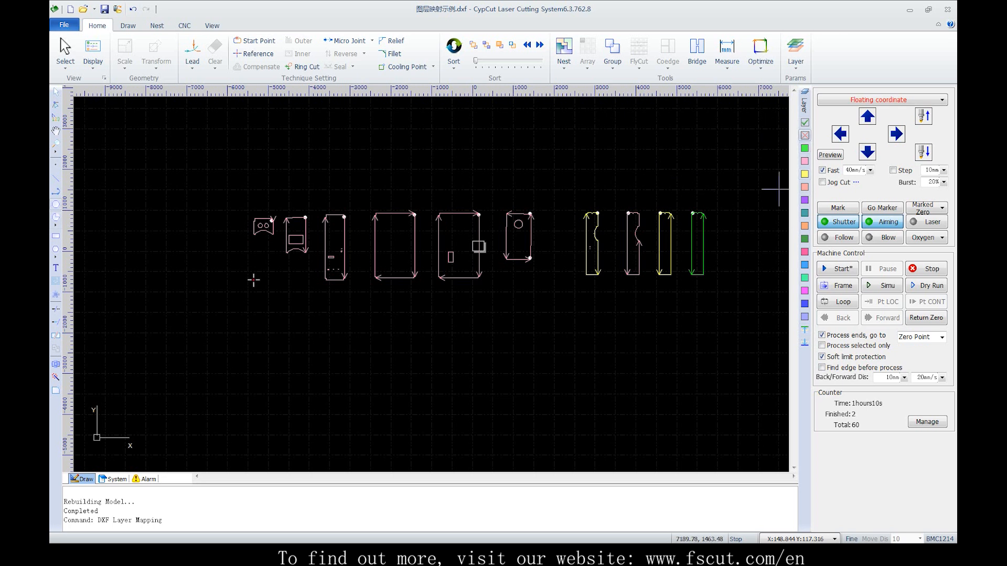
Set the four narrow parts at the drawing's right end to not working
left_click_drag(555, 164, 736, 307)
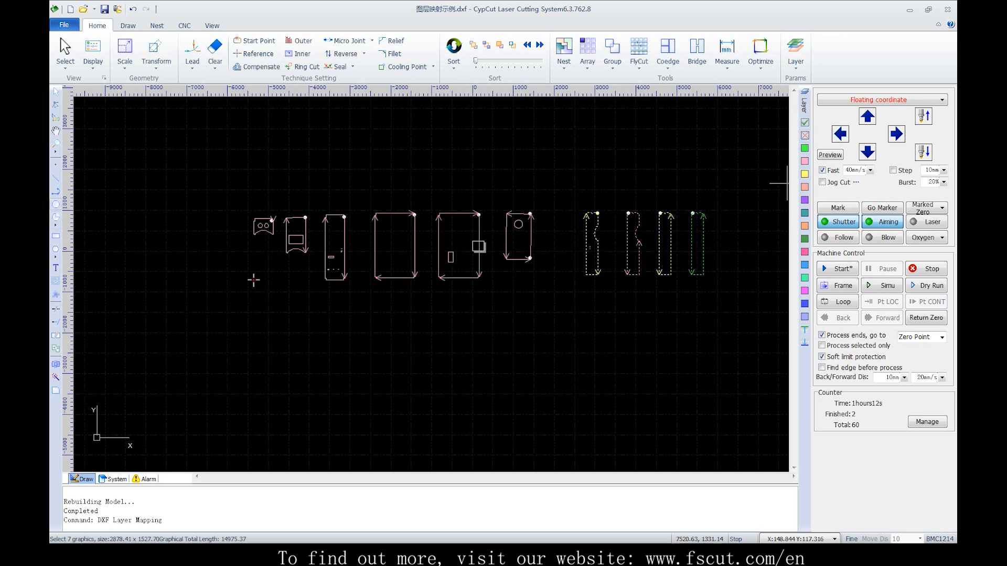
left_click(804, 135)
left_click(644, 185)
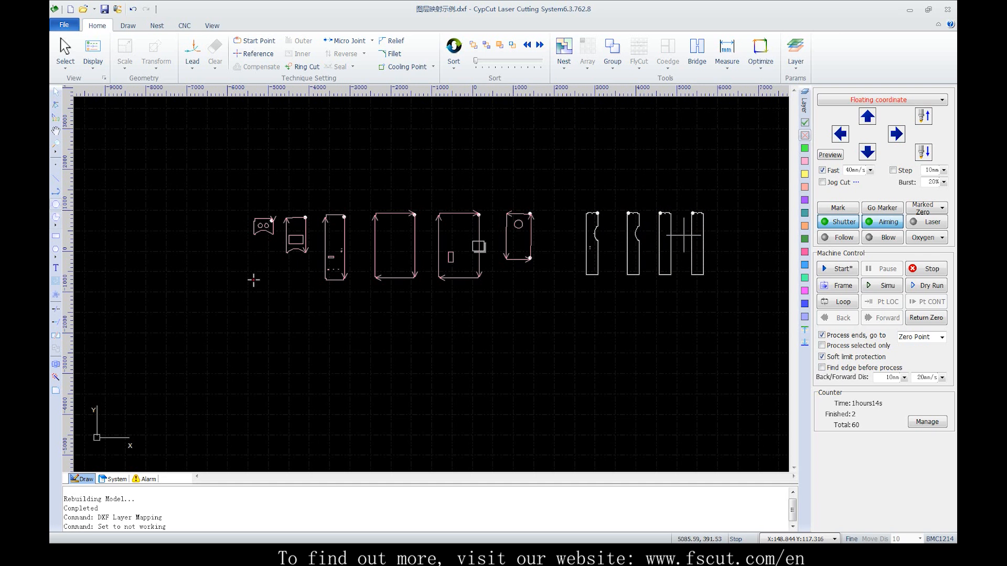
left_click(882, 286)
Set the four narrow parts at the drawing's right end back to working
left_click_drag(579, 187, 734, 304)
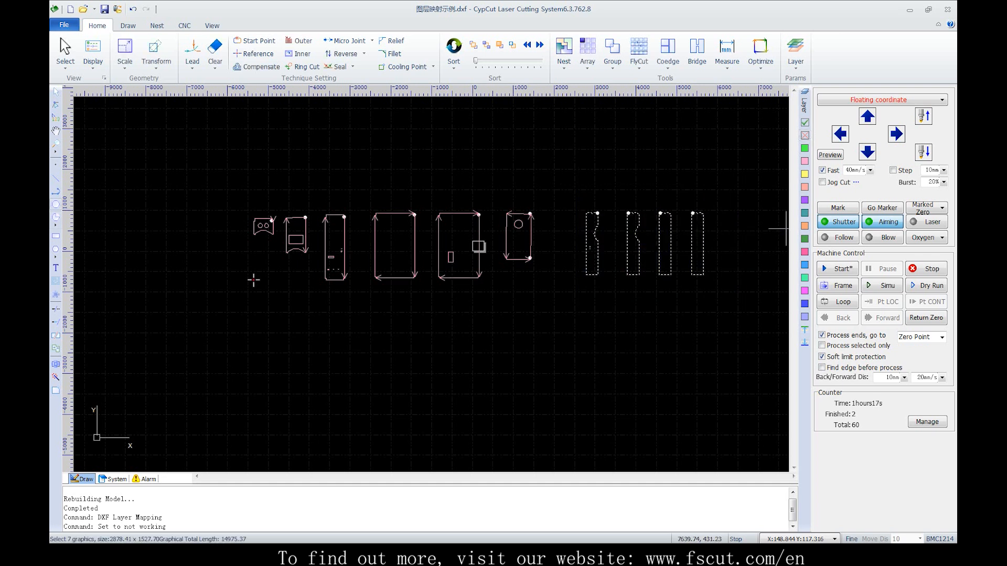
left_click(804, 122)
left_click(680, 156)
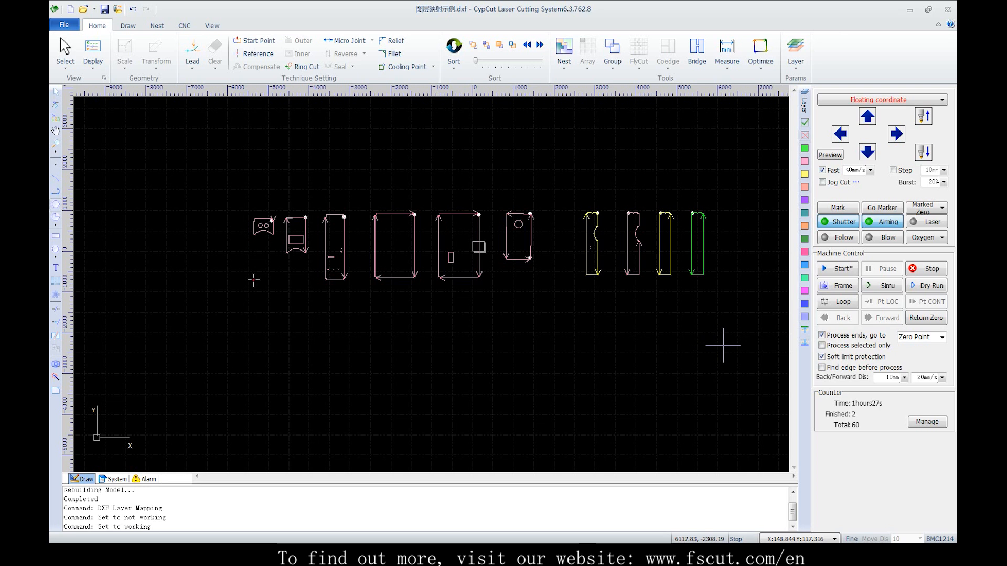
Assign the two rightmost narrow parts to the process-first layer and the two narrow parts beside them to the process-last layer
left_click_drag(731, 344, 715, 321)
left_click_drag(640, 172, 785, 344)
left_click(804, 330)
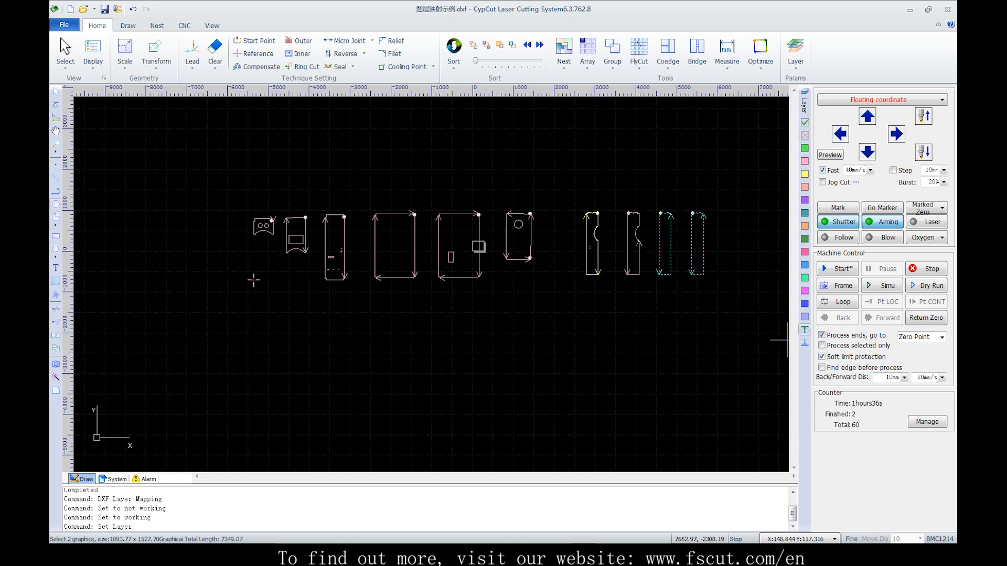
left_click(636, 287)
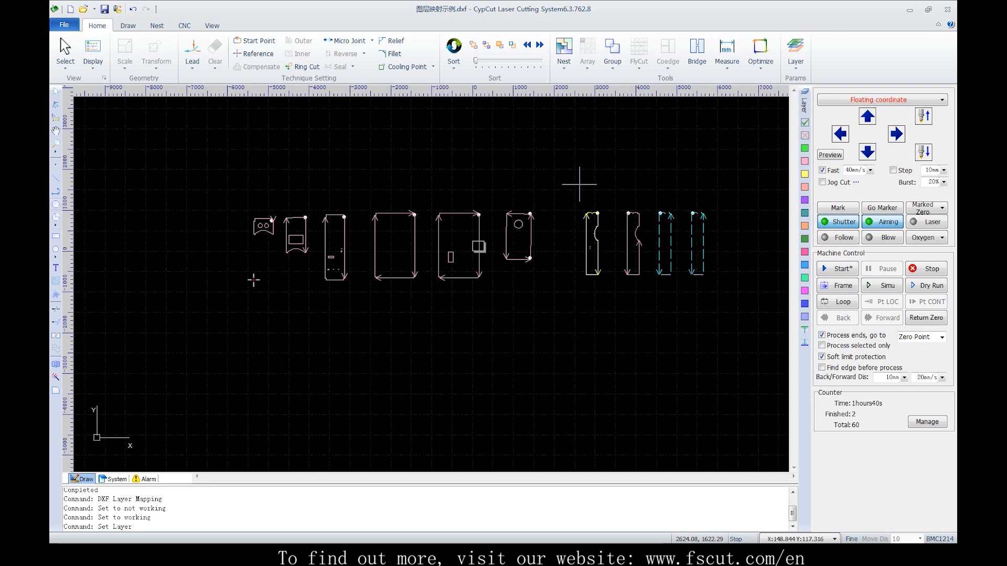
left_click_drag(580, 184, 649, 314)
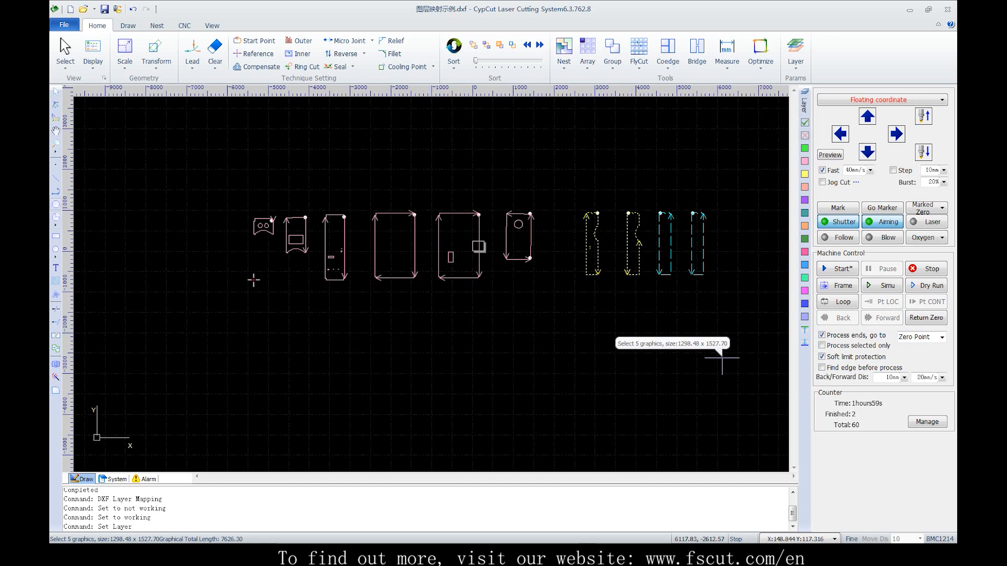
left_click(712, 345)
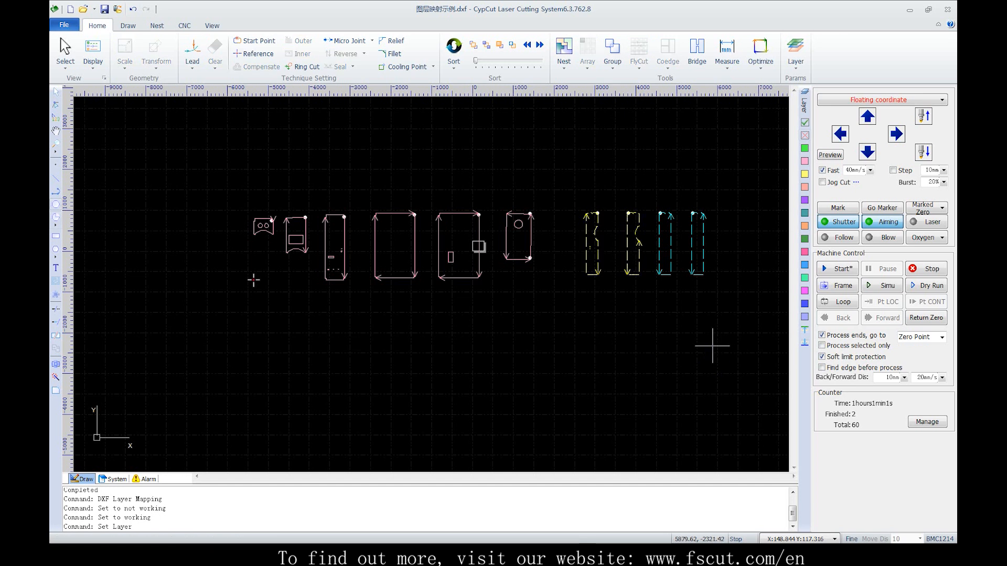